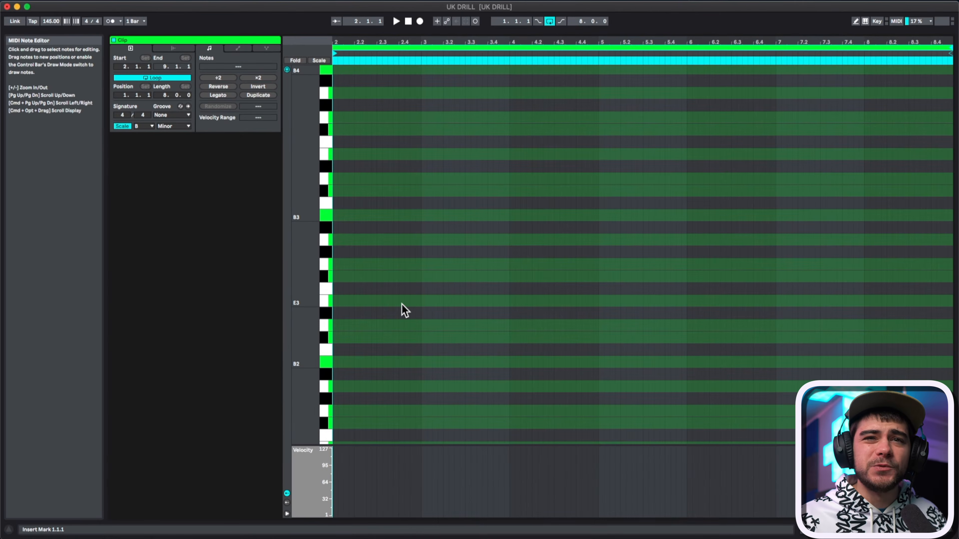
- Build the first chord from one-bar notes B2, G3 and B3 at the start of the clip
{"action": "scroll", "coordinate": [404, 313], "scroll_direction": "down", "scroll_amount": 4}
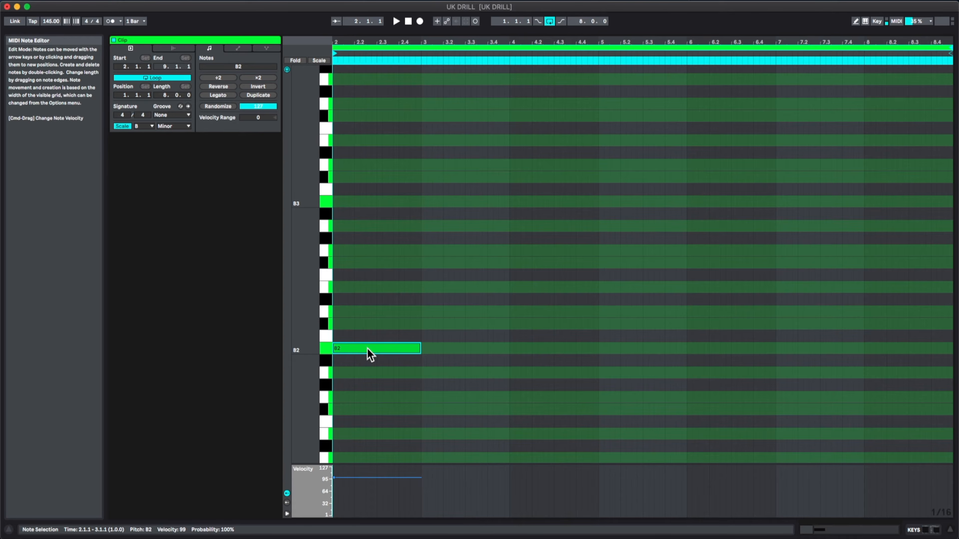
{"action": "left_click_drag", "start_coordinate": [369, 354], "coordinate": [378, 253]}
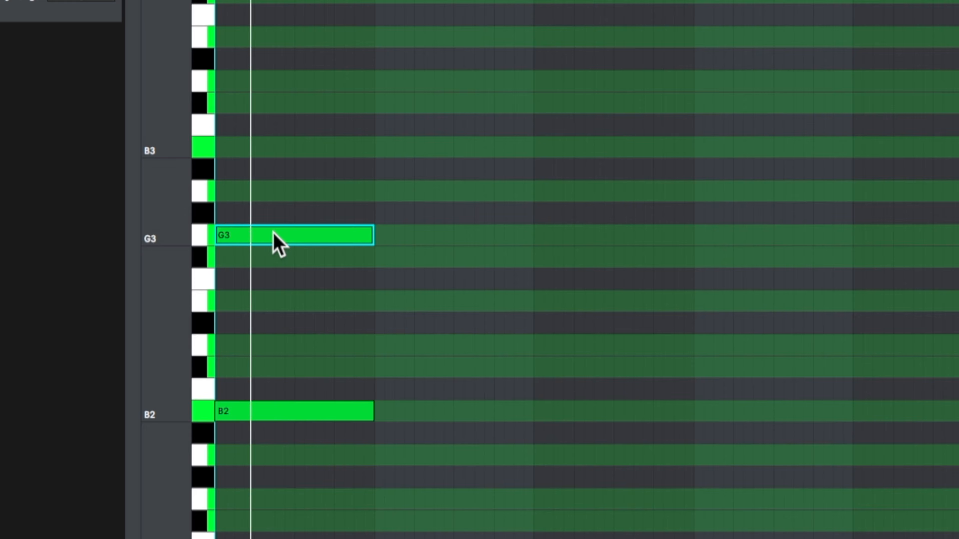
{"action": "left_click_drag", "start_coordinate": [273, 232], "coordinate": [273, 152]}
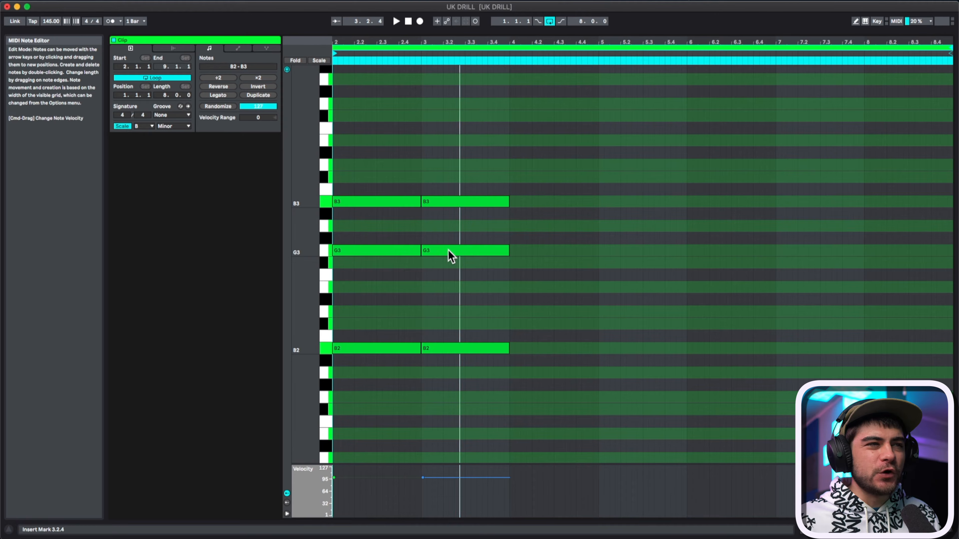
- Set the second chord's middle note to F#3 and repeat both chords with the middle notes raised to G4 and F#4
{"action": "left_click_drag", "start_coordinate": [447, 252], "coordinate": [445, 260]}
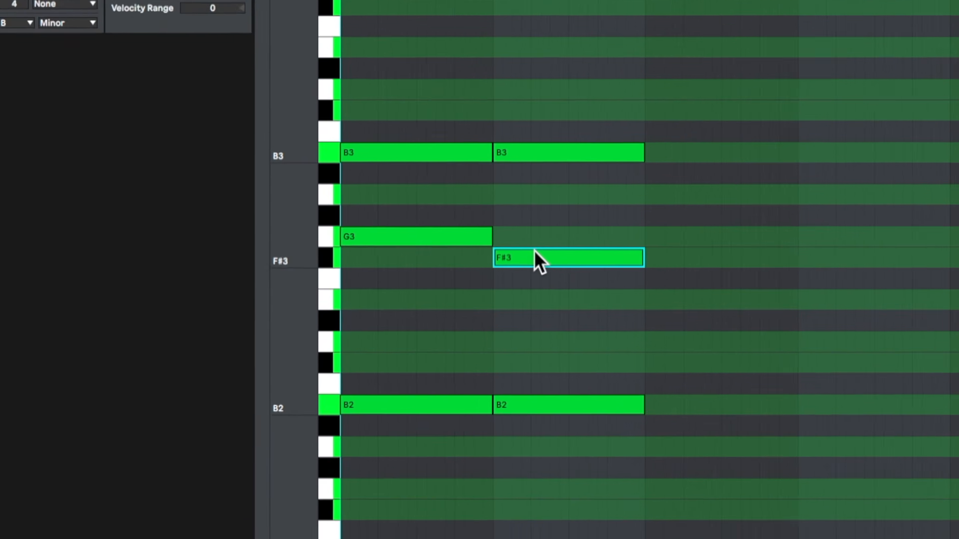
{"action": "key", "text": "space"}
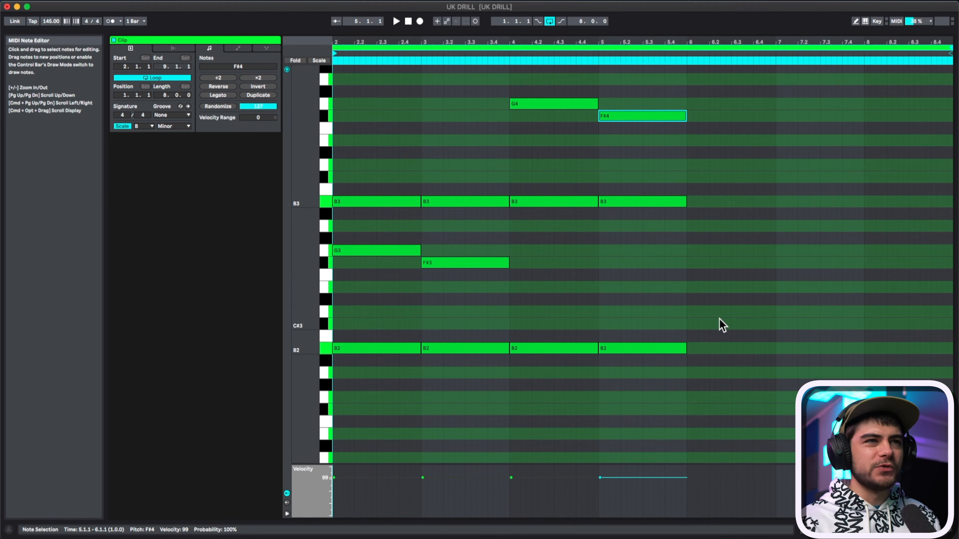
{"action": "key", "text": "space"}
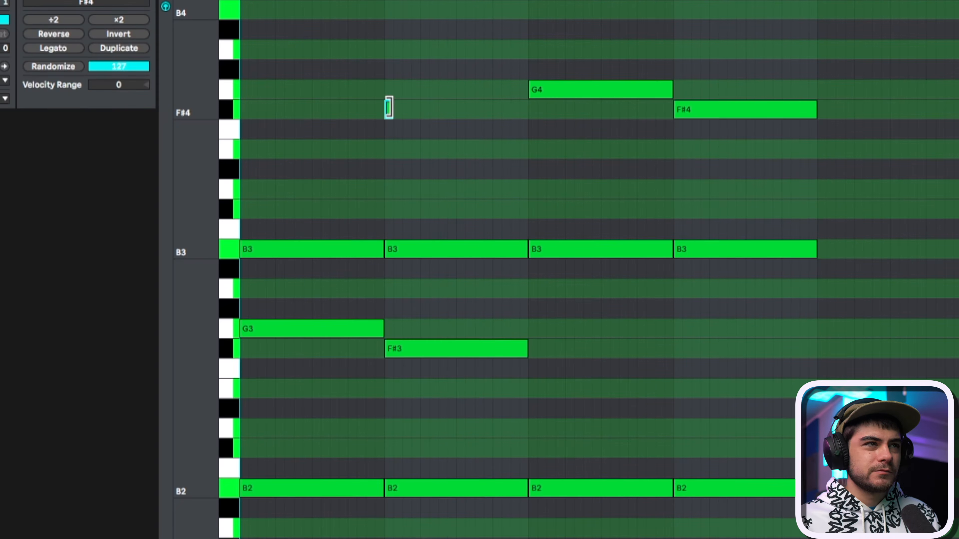
- Add half-bar melody notes F#4, D4 and E4 above the second and third chords, and duplicate the whole four-bar pattern
{"action": "left_click_drag", "start_coordinate": [389, 108], "coordinate": [450, 110]}
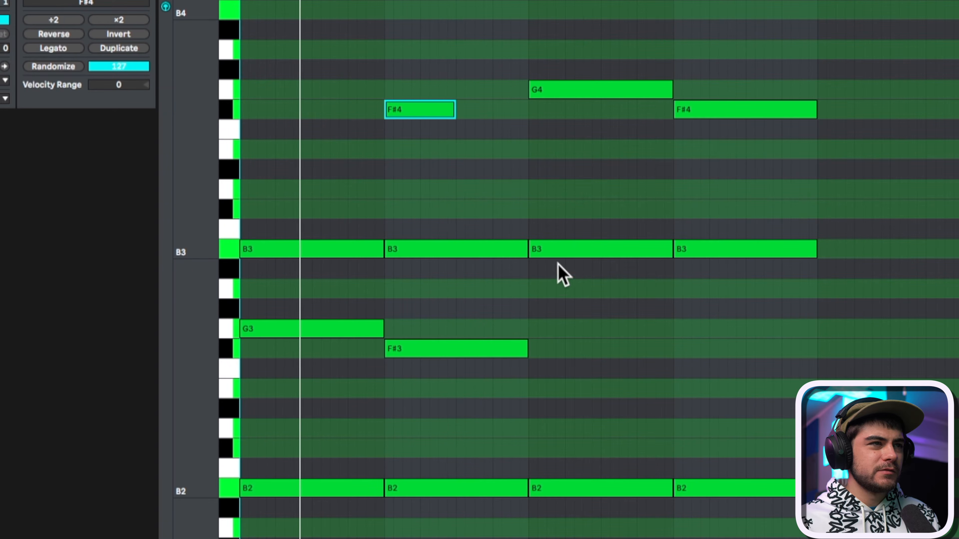
{"action": "left_click", "coordinate": [536, 150]}
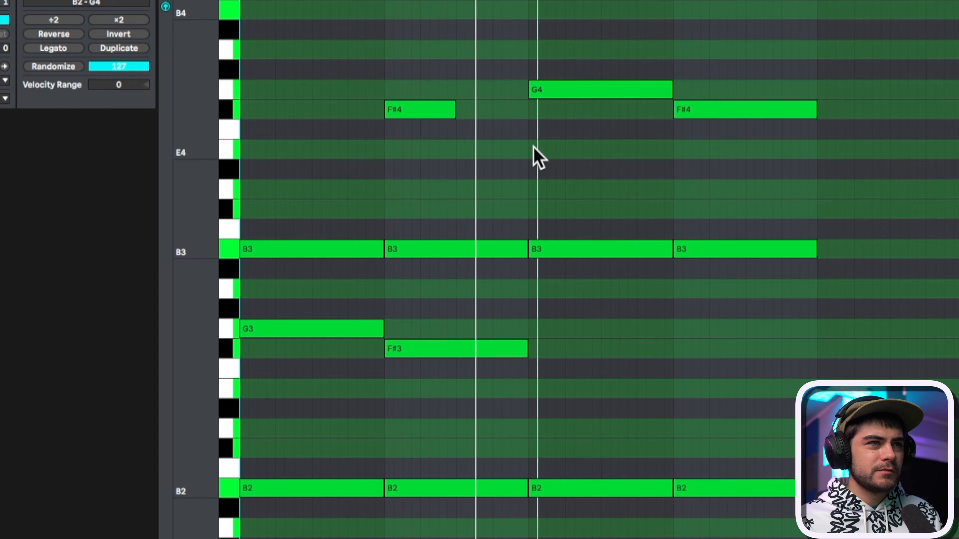
{"action": "left_click_drag", "start_coordinate": [534, 147], "coordinate": [479, 146]}
{"action": "key", "text": "Down"}
{"action": "key", "text": "Down"}
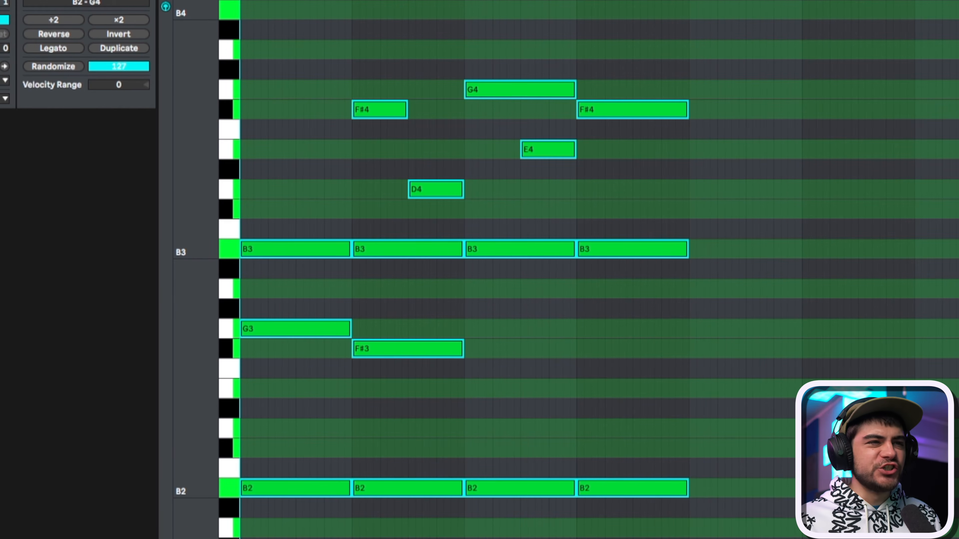
{"action": "key", "text": "super+d"}
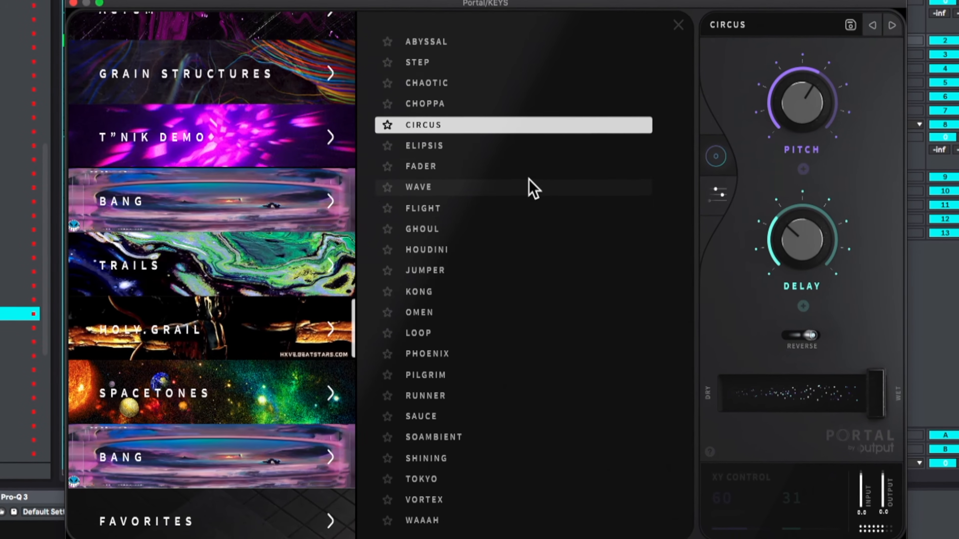
- Try the Choppa and Chaotic presets in Portal on the KEYS track
{"action": "left_click", "coordinate": [465, 108]}
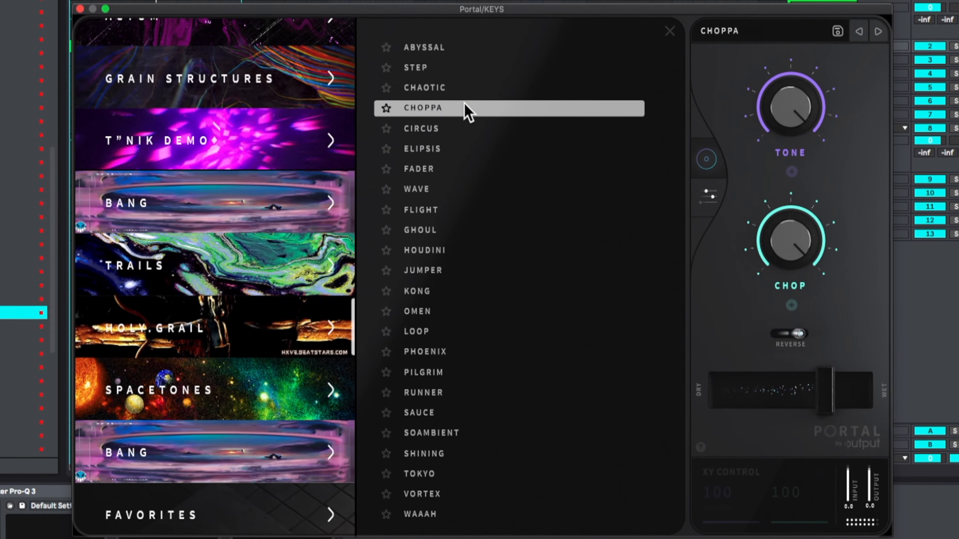
{"action": "left_click", "coordinate": [468, 91]}
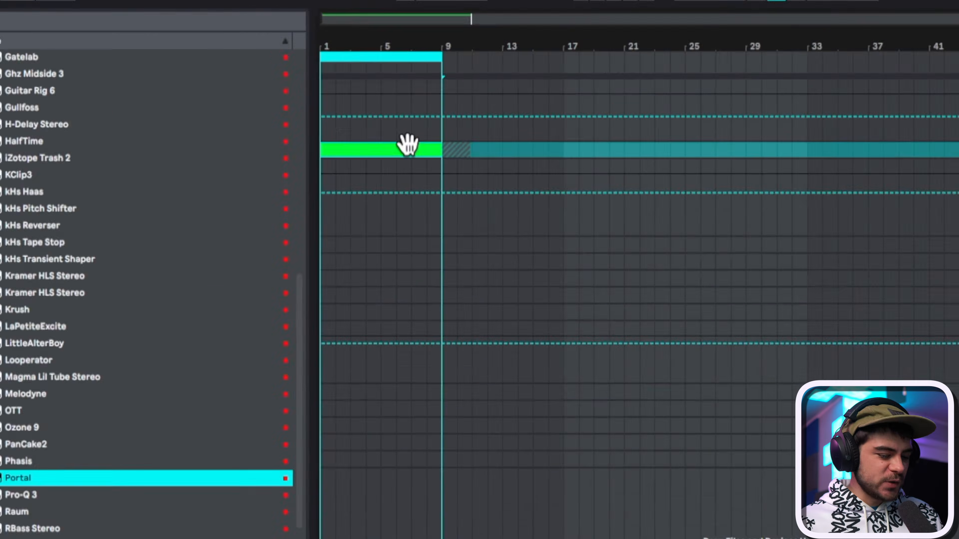
- Remove the short melody notes B4, F#4, D4 and E4 throughout the eight-bar clip, keeping only the one-bar chord notes
{"action": "left_click_drag", "start_coordinate": [520, 243], "coordinate": [558, 254]}
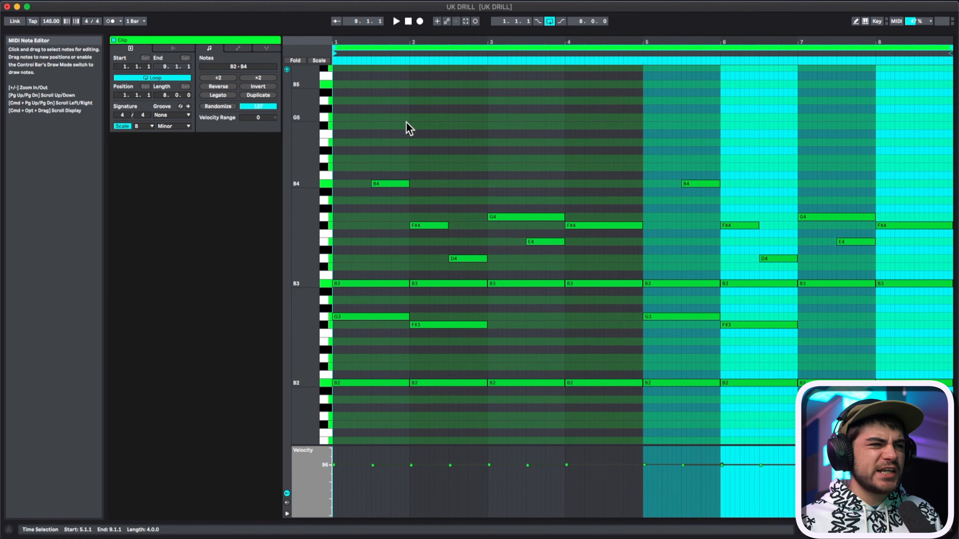
{"action": "left_click", "coordinate": [374, 148]}
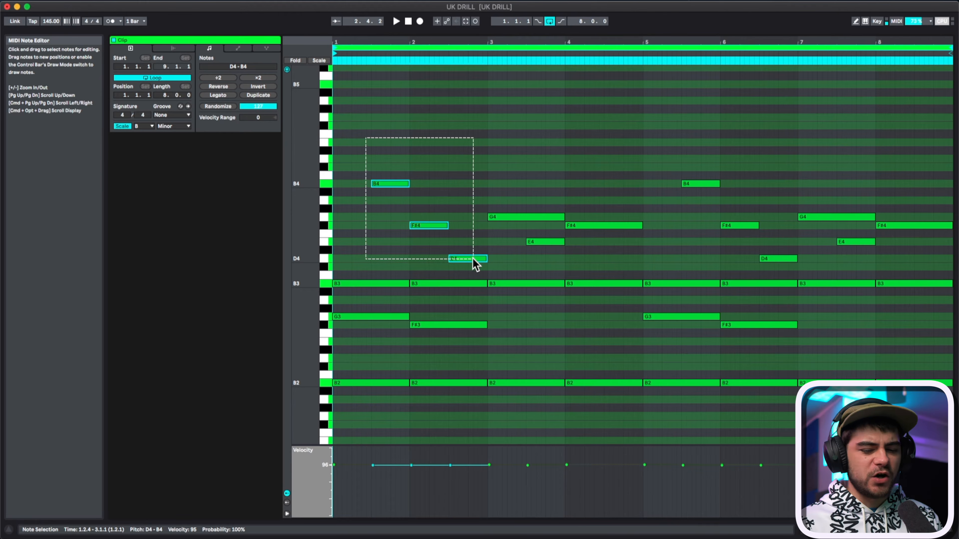
{"action": "left_click_drag", "start_coordinate": [475, 265], "coordinate": [475, 264]}
{"action": "key", "text": "Delete"}
{"action": "key", "text": "Delete"}
- Transpose all the G4 and F#4 notes down one octave and play the clip
{"action": "left_click_drag", "start_coordinate": [477, 179], "coordinate": [937, 246]}
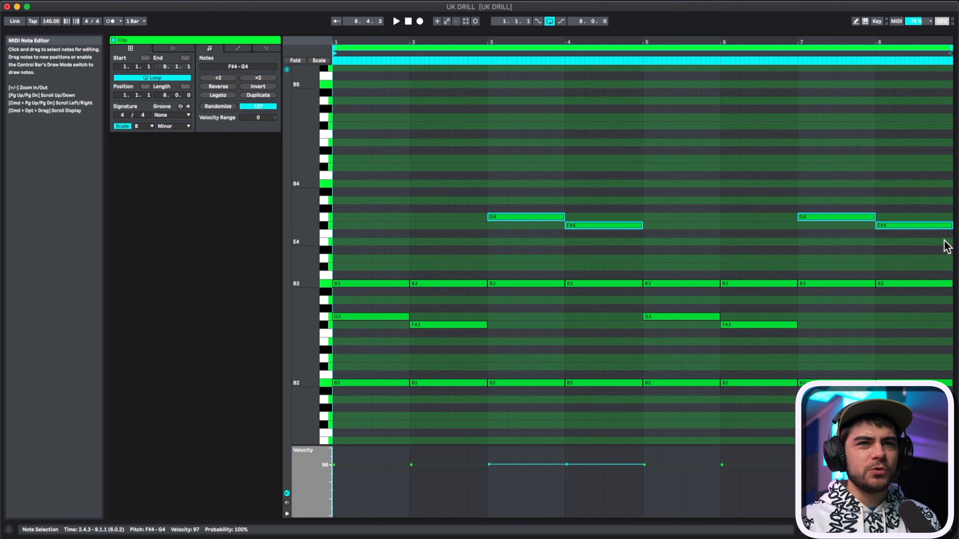
{"action": "key", "text": "shift+Down"}
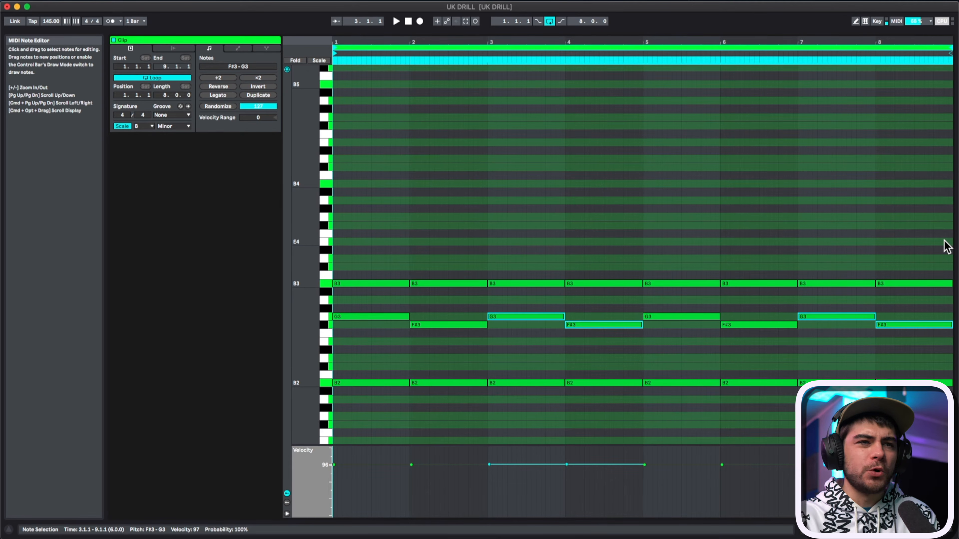
{"action": "key", "text": "space"}
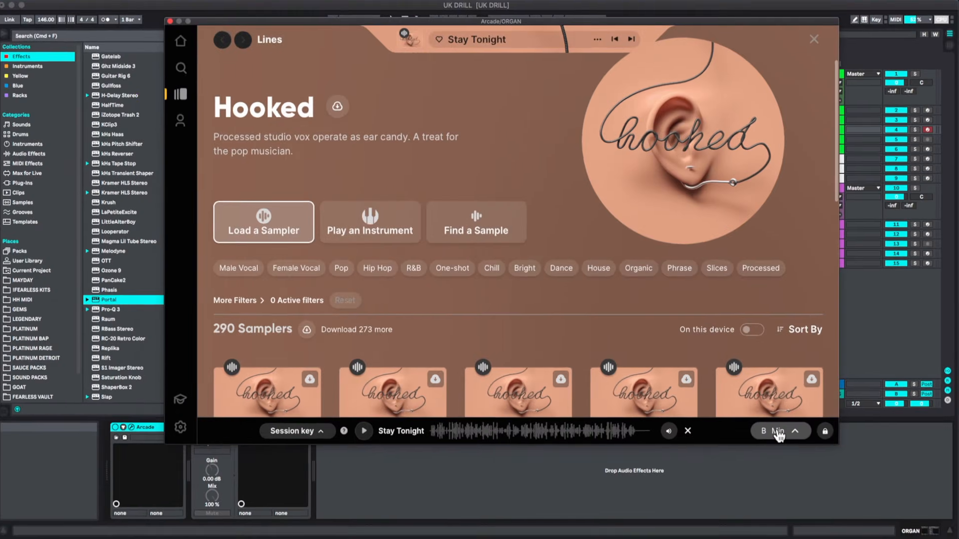
- Open the key selection for the Stay Tonight sampler in Arcade
{"action": "left_click", "coordinate": [777, 434]}
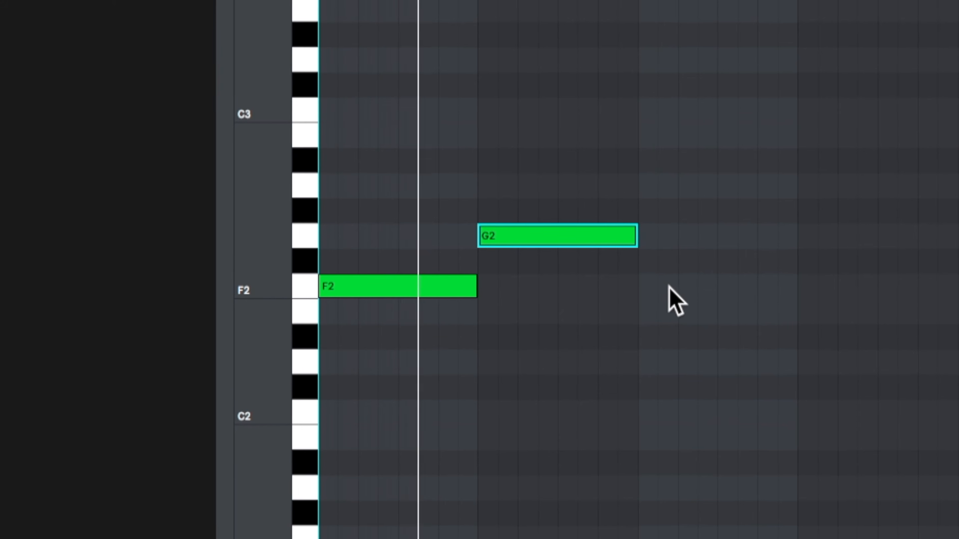
- Arrange the sampler's one-bar trigger notes in the order F2, G2, E2, A2 and select the whole pattern
{"action": "key", "text": "d"}
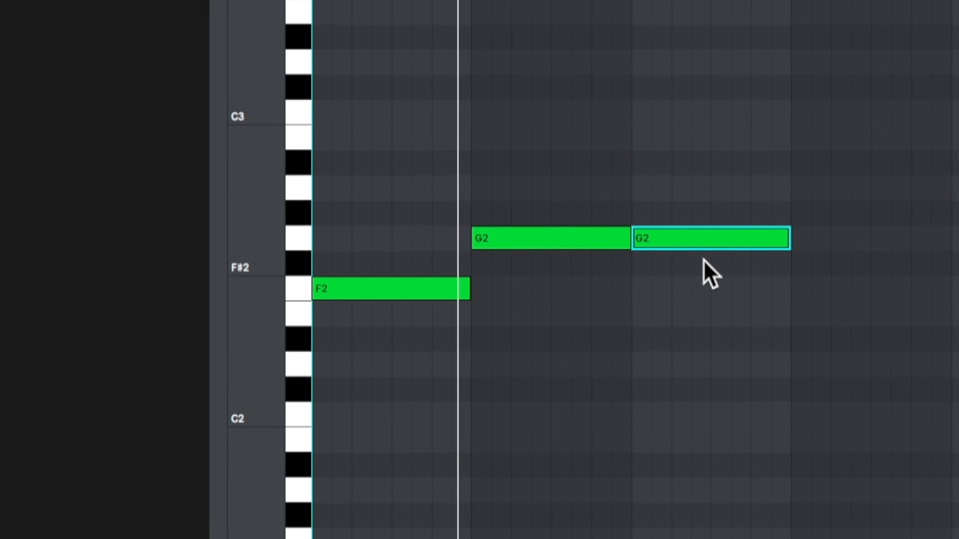
{"action": "left_click_drag", "start_coordinate": [686, 240], "coordinate": [697, 191]}
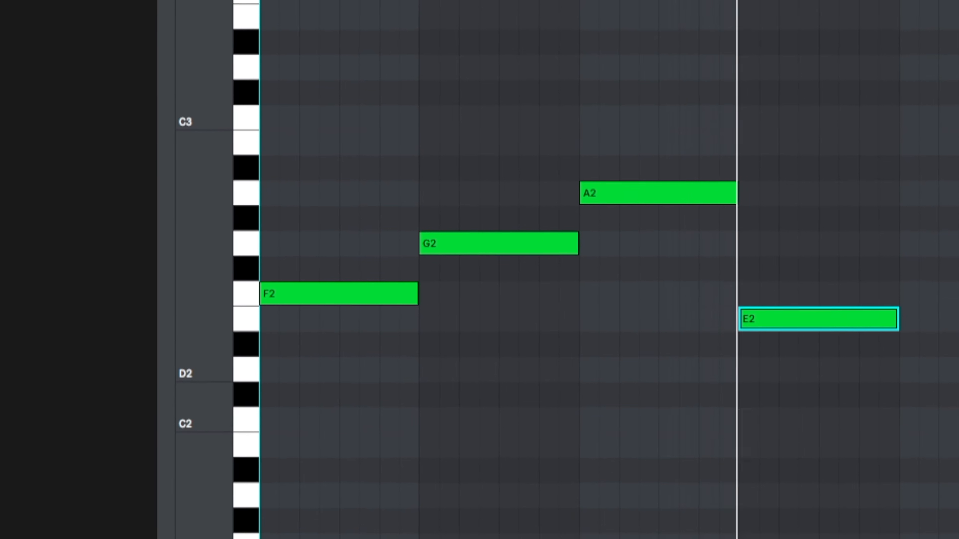
{"action": "left_click_drag", "start_coordinate": [692, 199], "coordinate": [690, 291]}
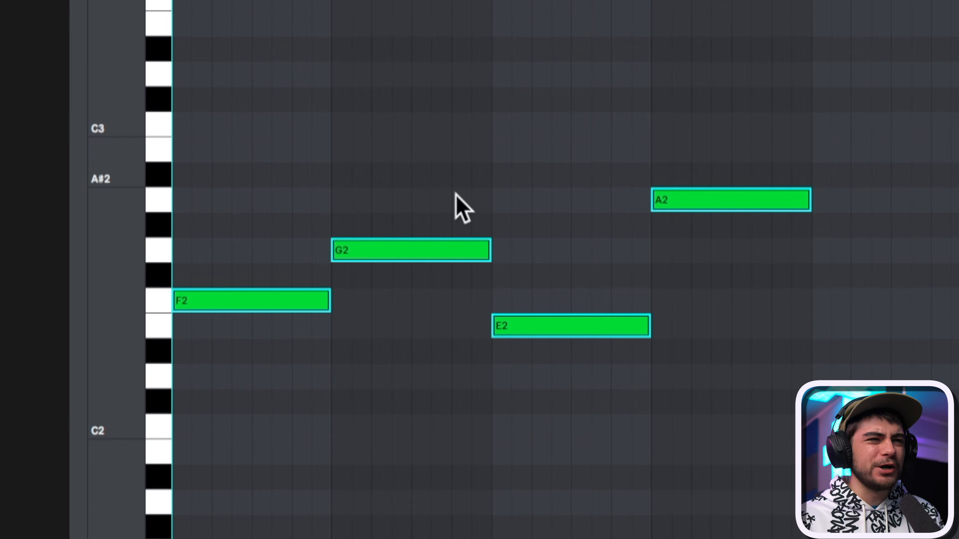
{"action": "key", "text": "ctrl+a"}
{"action": "key", "text": "ctrl+b"}
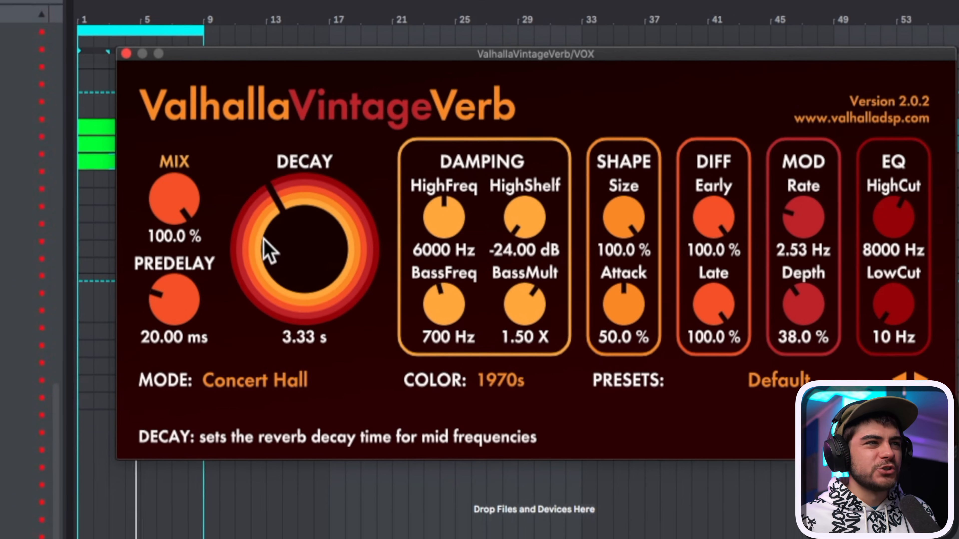
- Set ValhallaVintageVerb on the VOX track to a 3.25 s decay and a mix of about 32%
{"action": "left_click_drag", "start_coordinate": [216, 272], "coordinate": [125, 254]}
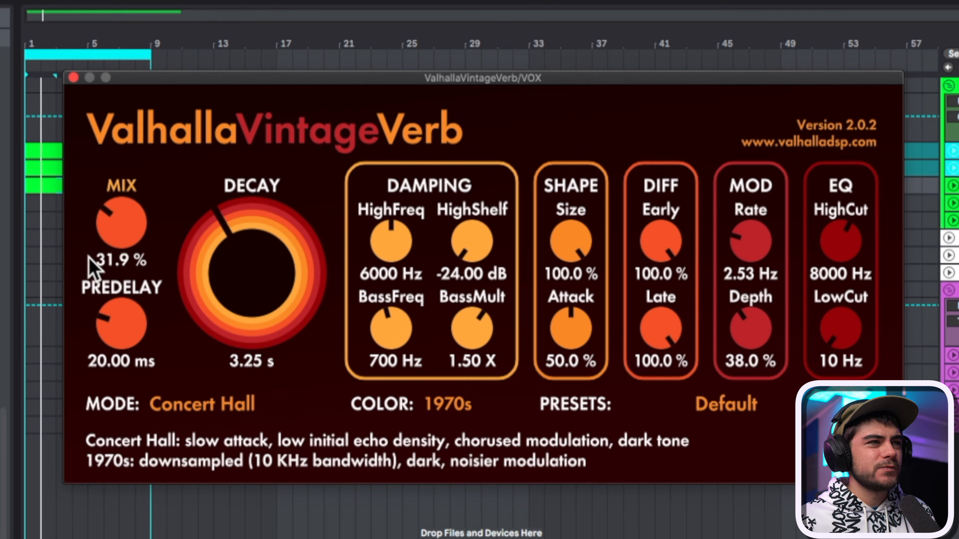
{"action": "left_click_drag", "start_coordinate": [120, 238], "coordinate": [120, 242]}
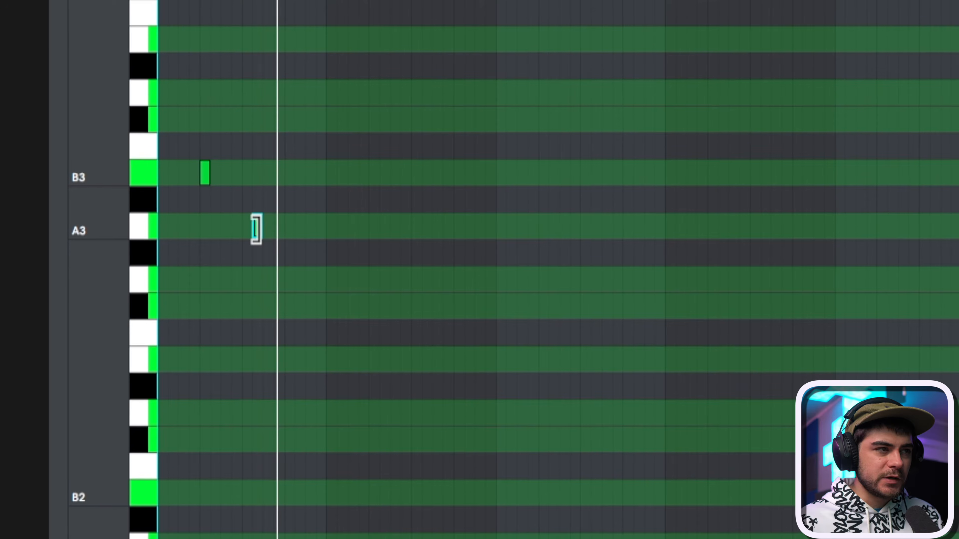
- Continue the short descending pluck phrase with G3 and two F#3 notes after B3 and A3, checking it in playback
{"action": "left_click", "coordinate": [286, 281]}
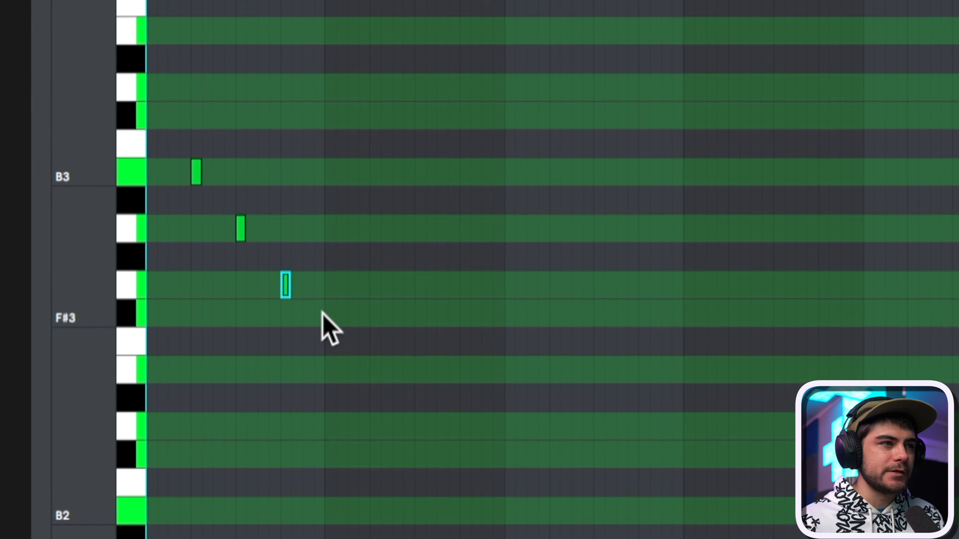
{"action": "left_click", "coordinate": [328, 308]}
{"action": "key", "text": "space"}
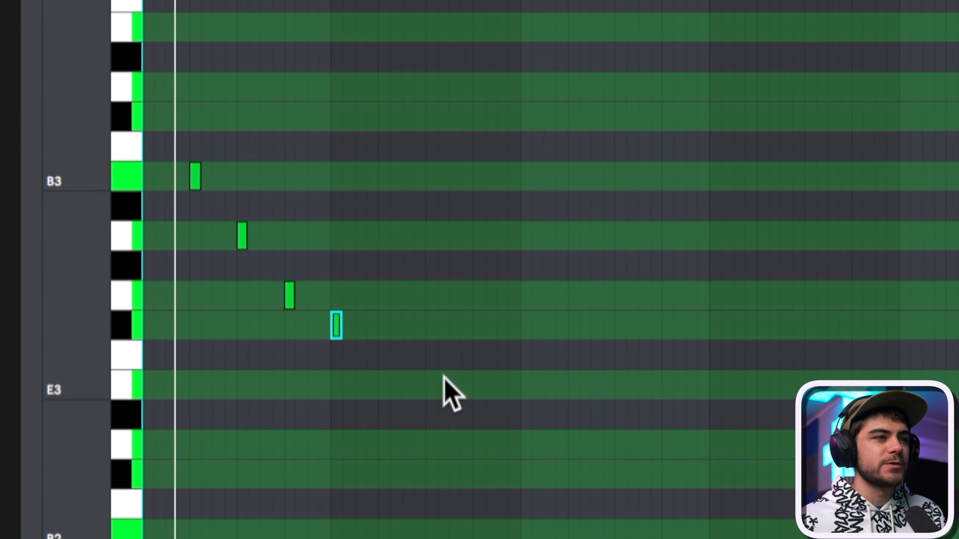
{"action": "double_click", "coordinate": [438, 333]}
{"action": "key", "text": "space"}
- Duplicate the entire five-note pluck phrase further along the clip and play it
{"action": "key", "text": "super+a"}
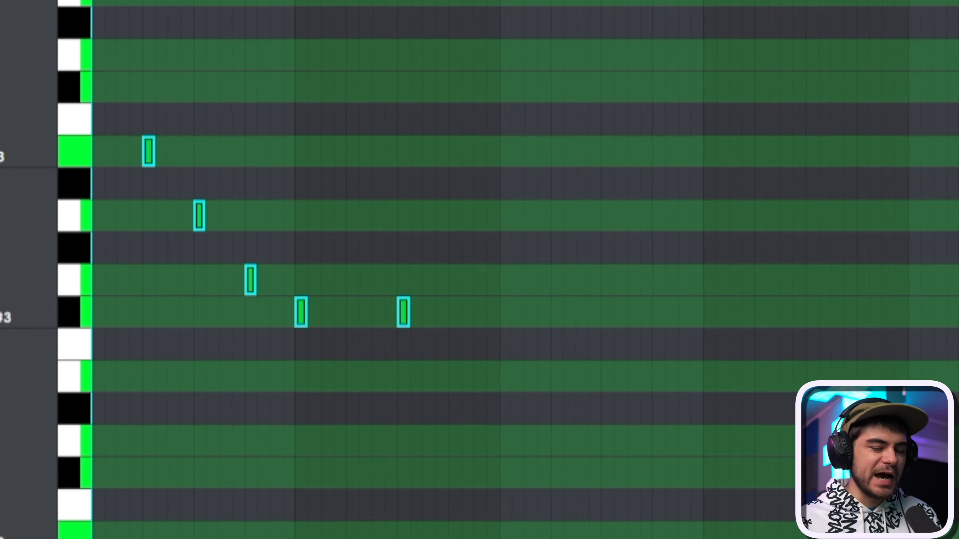
{"action": "key", "text": "ctrl+b"}
{"action": "key", "text": "space"}
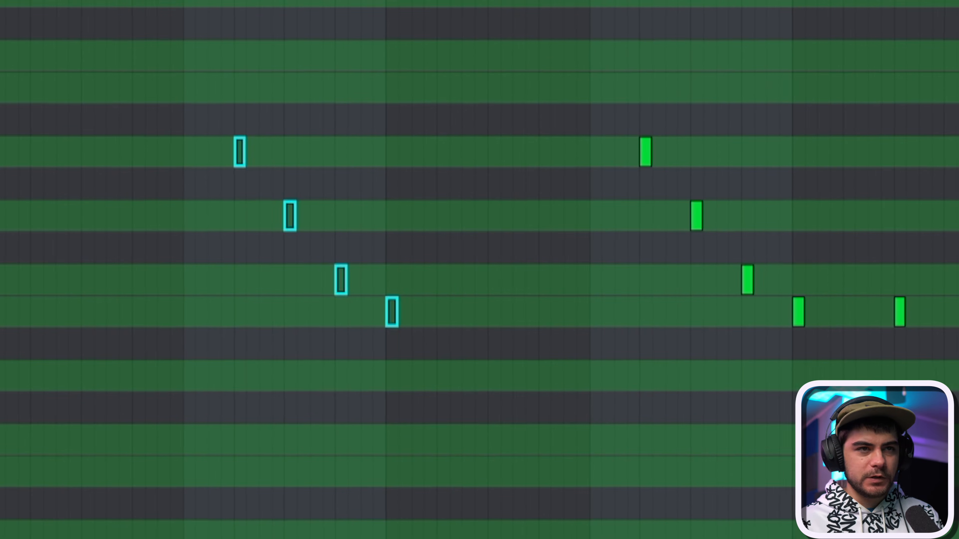
- Deactivate the last F#3 note of the final pluck phrase
{"action": "left_click", "coordinate": [920, 396]}
{"action": "left_click", "coordinate": [900, 312]}
{"action": "key", "text": "0"}
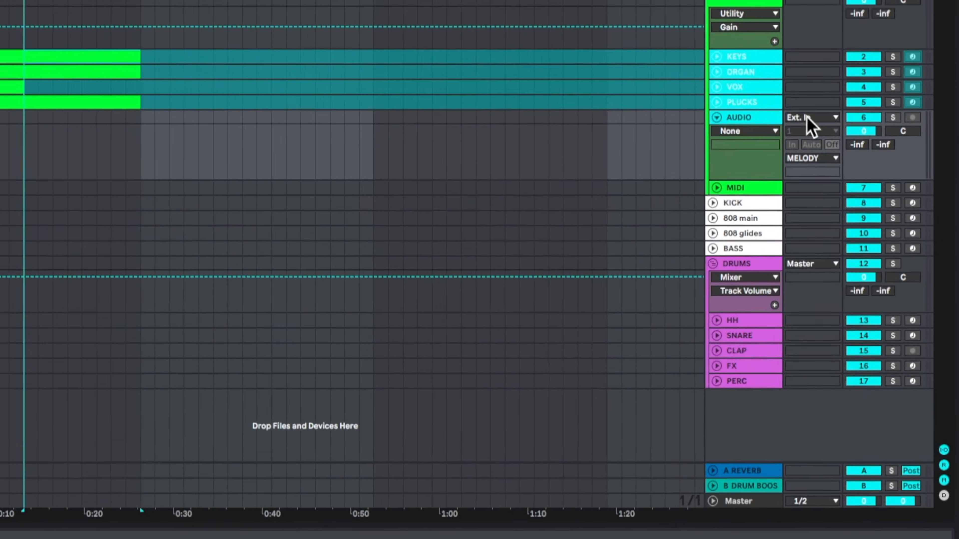
- Set the AUDIO track's input to Resampling
{"action": "left_click", "coordinate": [859, 160]}
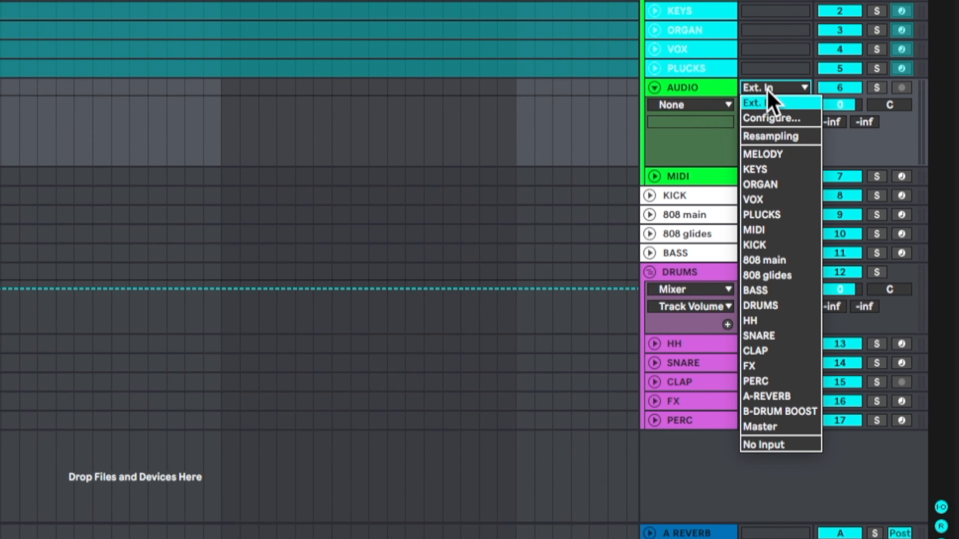
{"action": "left_click", "coordinate": [777, 137]}
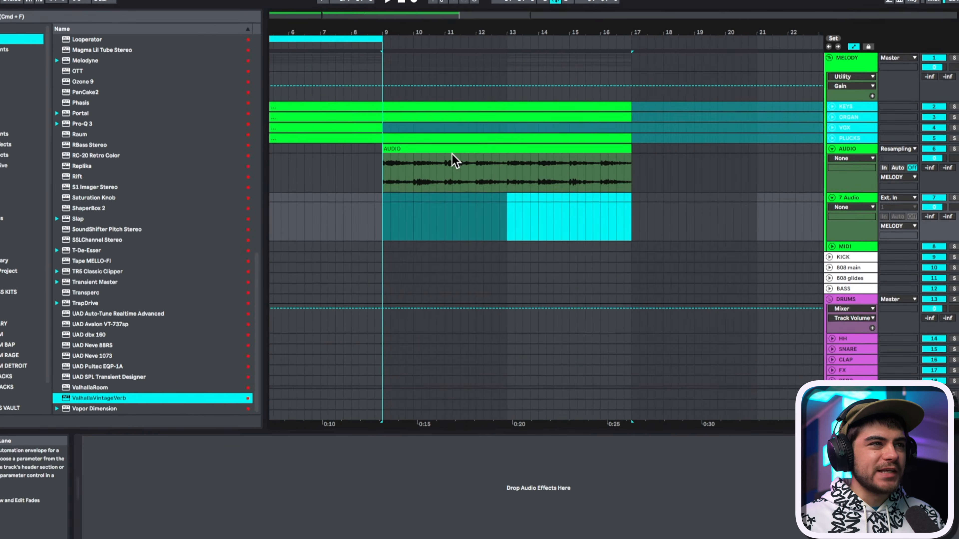
- Cut bars 9 to 13 of the resampled melody into one-bar slices and move them in reverse order onto the audio track below
{"action": "right_click", "coordinate": [457, 160]}
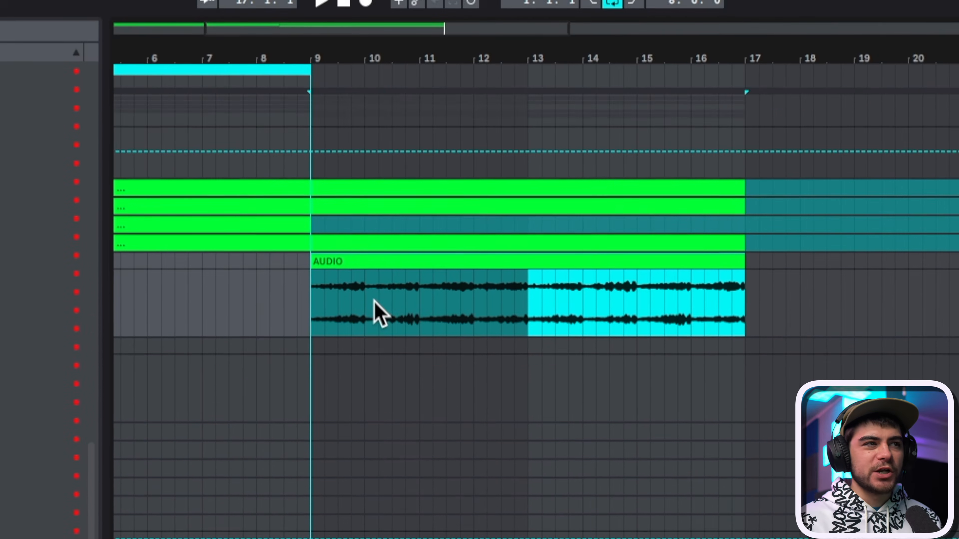
{"action": "left_click", "coordinate": [370, 98]}
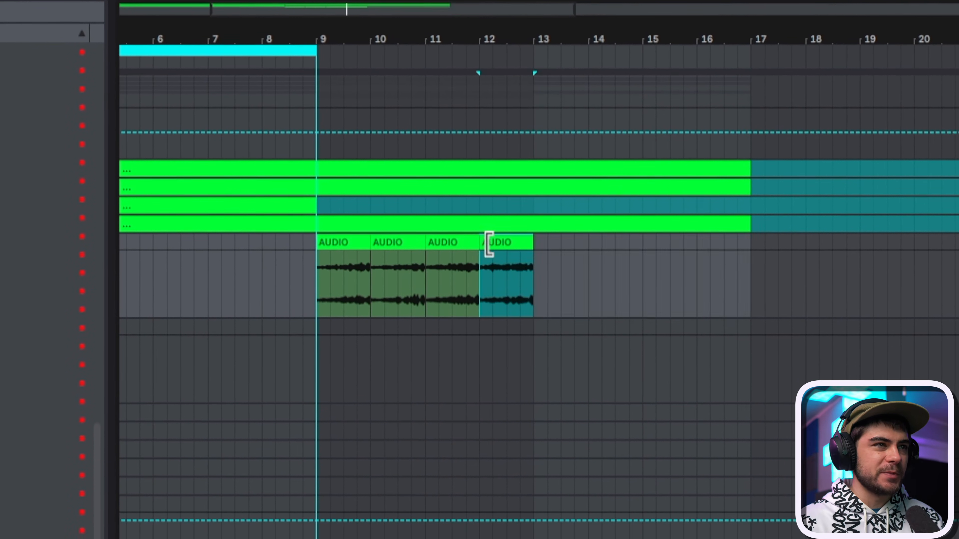
{"action": "left_click_drag", "start_coordinate": [506, 246], "coordinate": [357, 338]}
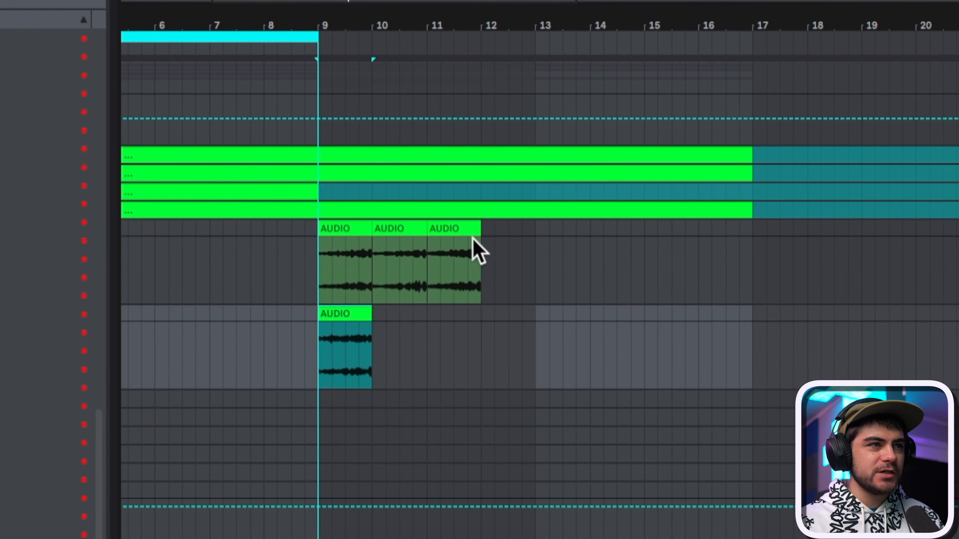
{"action": "left_click", "coordinate": [462, 243]}
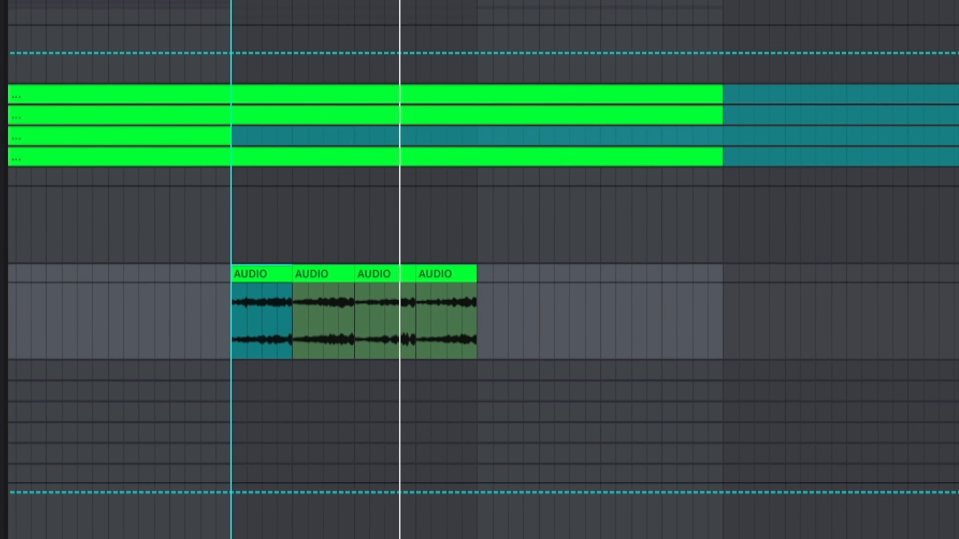
- Extend the four chopped one-bar melody slices to eight slices and place them from bar 1 to bar 9
{"action": "left_click_drag", "start_coordinate": [233, 1], "coordinate": [242, 4]}
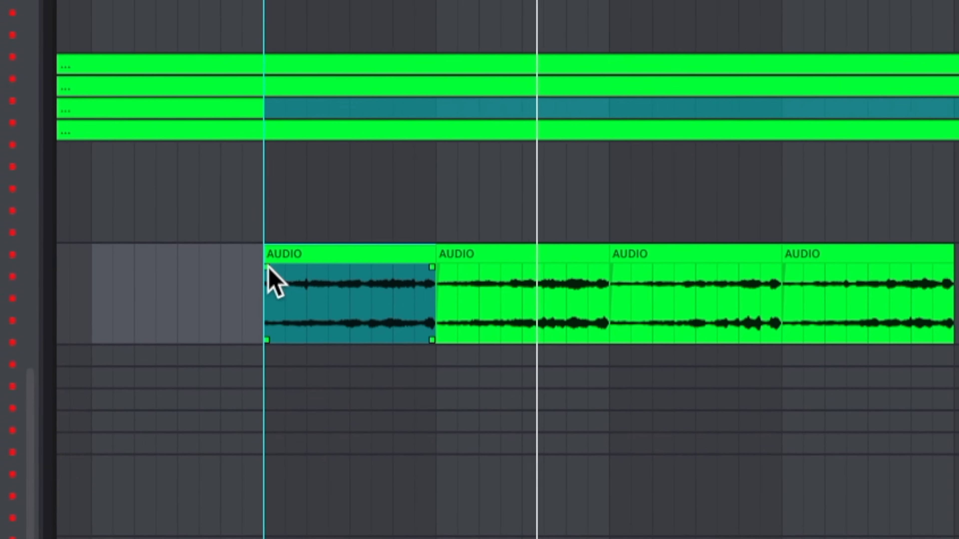
{"action": "left_click", "coordinate": [303, 270]}
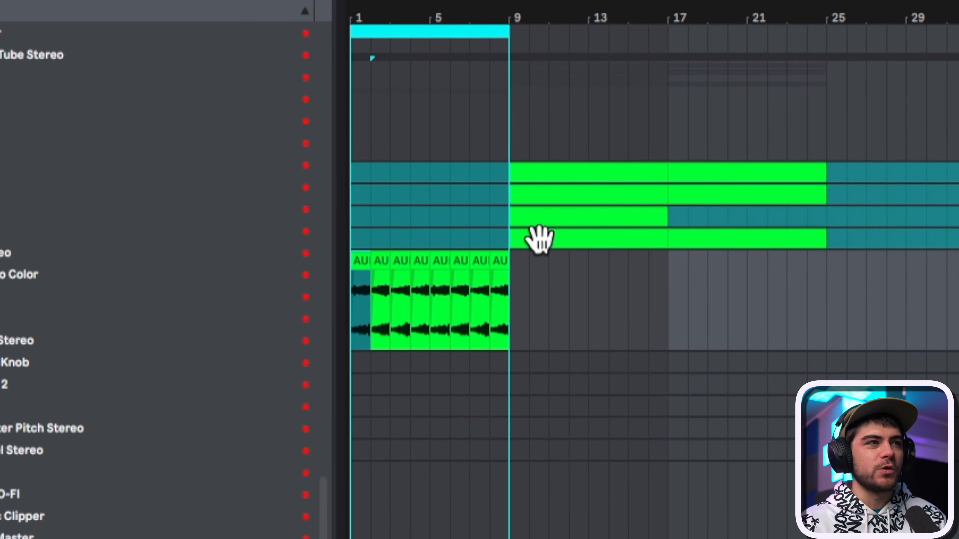
{"action": "left_click", "coordinate": [540, 238]}
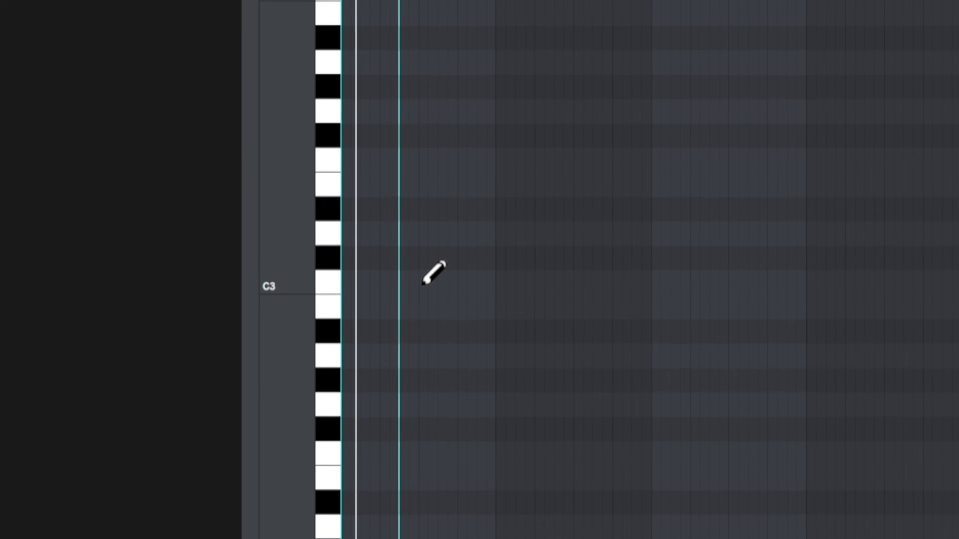
- Draw short C3 notes halfway through successive bars of the empty MIDI clip
{"action": "left_click", "coordinate": [418, 281]}
{"action": "left_click", "coordinate": [538, 280]}
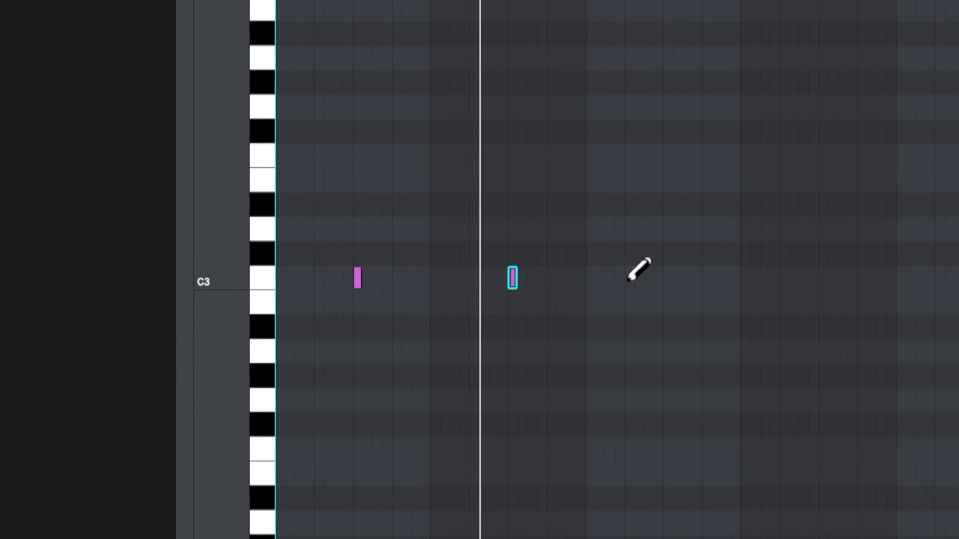
{"action": "left_click", "coordinate": [693, 279]}
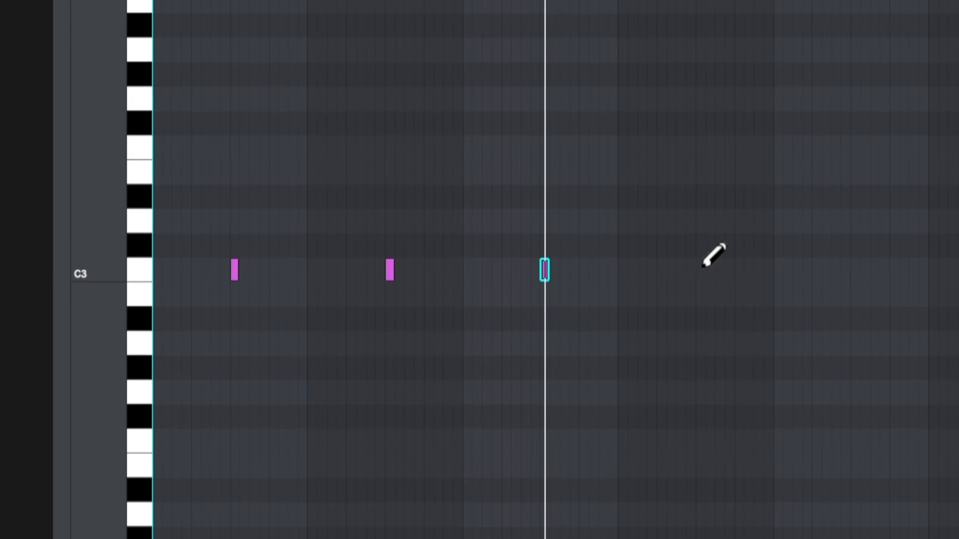
{"action": "left_click", "coordinate": [731, 272]}
{"action": "left_click", "coordinate": [782, 266]}
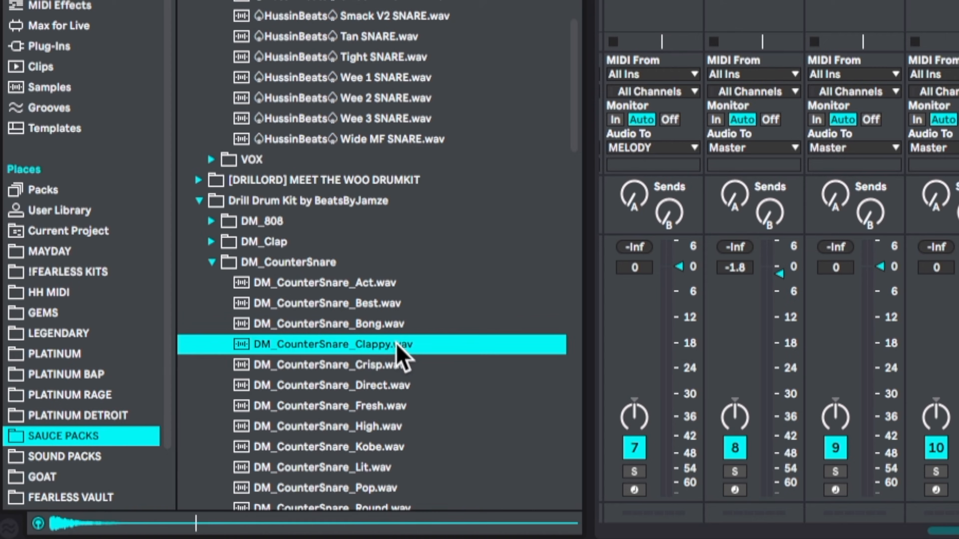
- Preview the DM_CounterSnare_Crisp and DM_CounterSnare_Direct samples
{"action": "left_click", "coordinate": [394, 365]}
{"action": "left_click", "coordinate": [381, 389]}
{"action": "left_click_drag", "start_coordinate": [330, 384], "coordinate": [287, 400]}
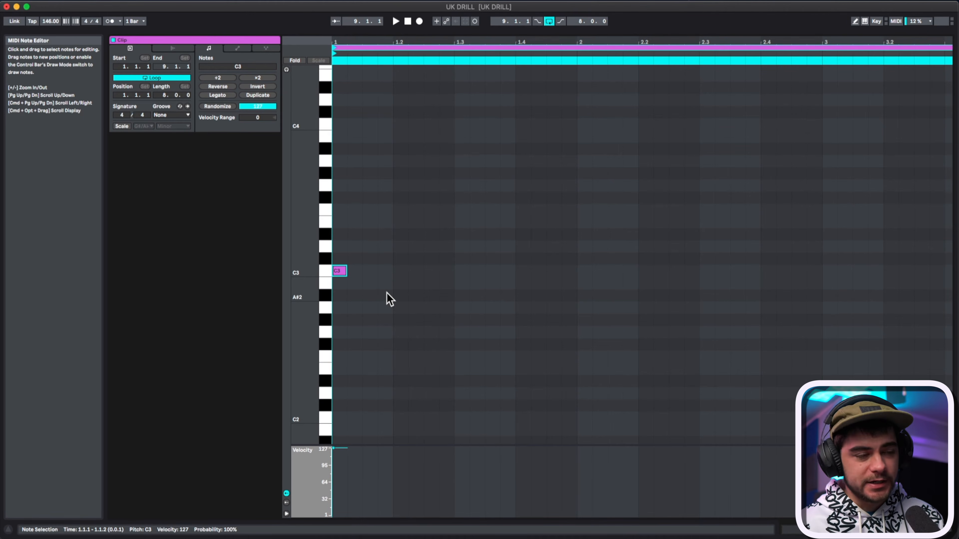
- Add two more C3 notes after the first hi-hat note, spacing all three notes three sixteenths apart
{"action": "key", "text": "space"}
{"action": "double_click", "coordinate": [365, 272]}
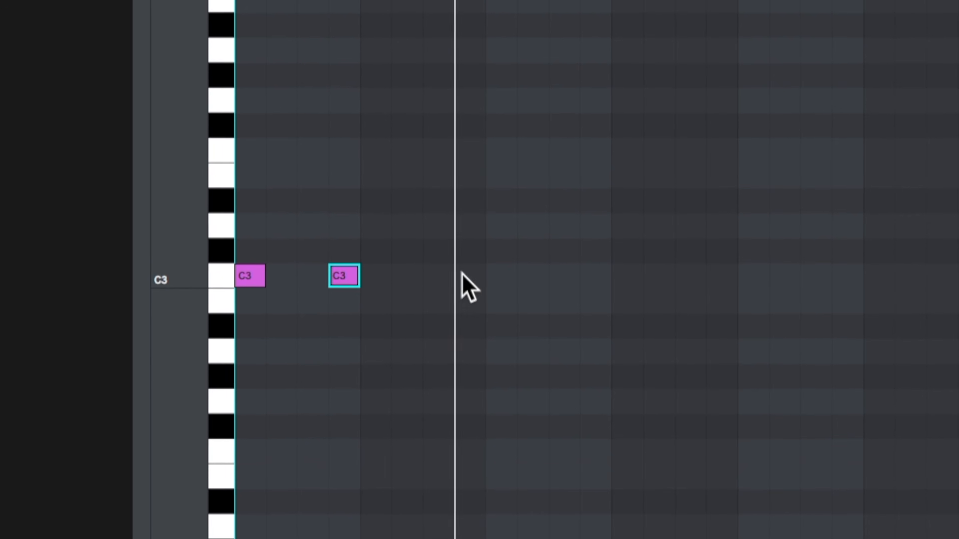
{"action": "double_click", "coordinate": [444, 273]}
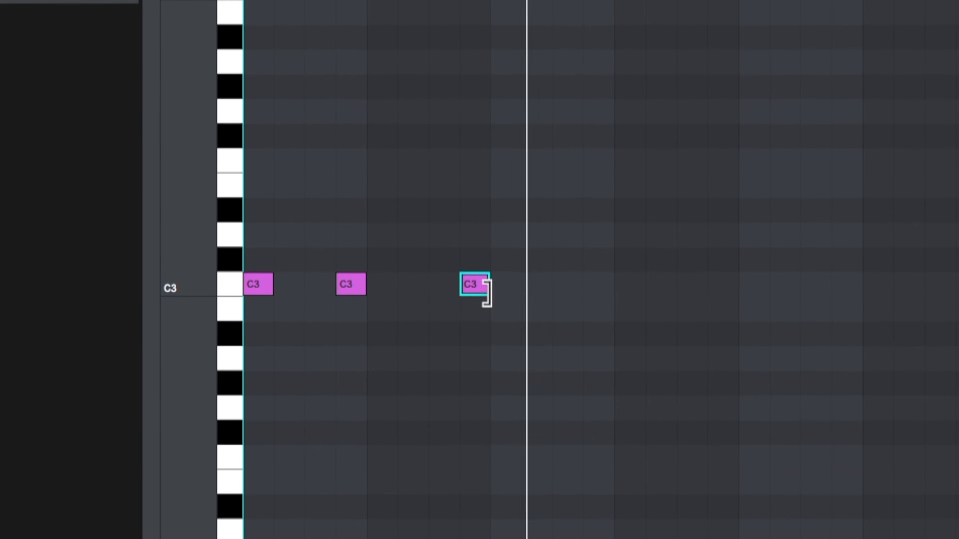
{"action": "left_click_drag", "start_coordinate": [480, 279], "coordinate": [451, 283]}
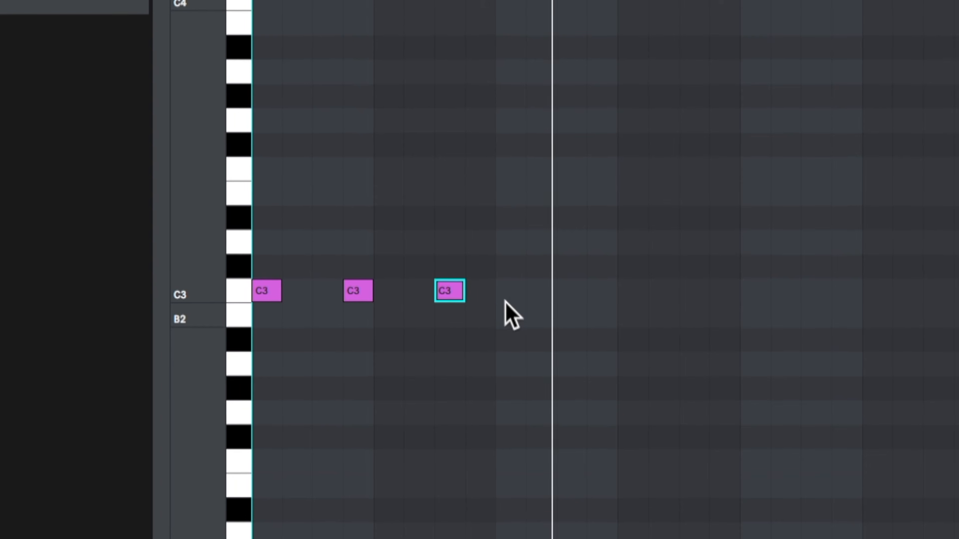
- Duplicate the complete three-note hi-hat pattern repeatedly along the clip
{"action": "key", "text": "ctrl+a"}
{"action": "key", "text": "ctrl+d"}
{"action": "key", "text": "ctrl+d"}
{"action": "key", "text": "ctrl+d"}
{"action": "key", "text": "ctrl+d"}
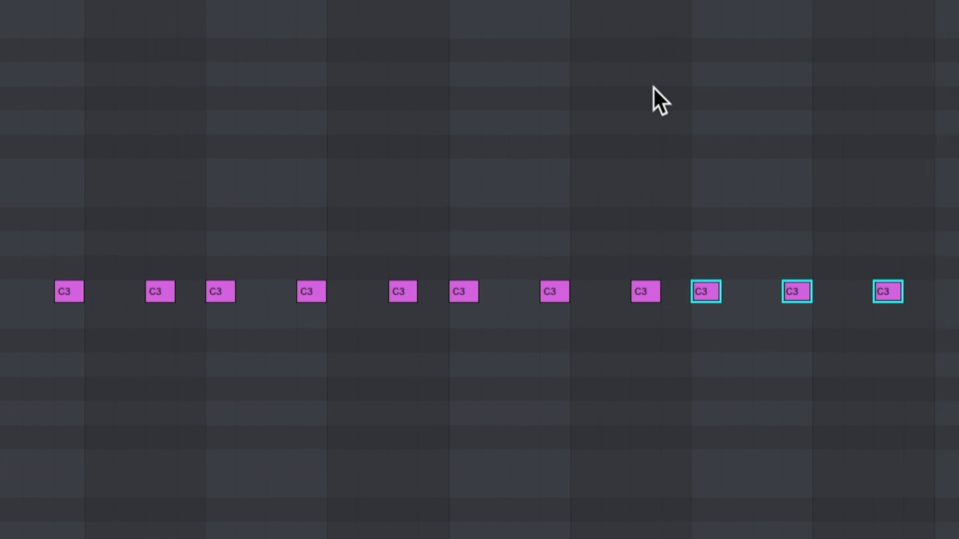
- Set the adaptive grid to Narrow, turn the F3 hi-hat into a four-note 1/32 roll with falling velocities, and play it
{"action": "scroll", "coordinate": [479, 269], "scroll_direction": "down", "scroll_amount": 5}
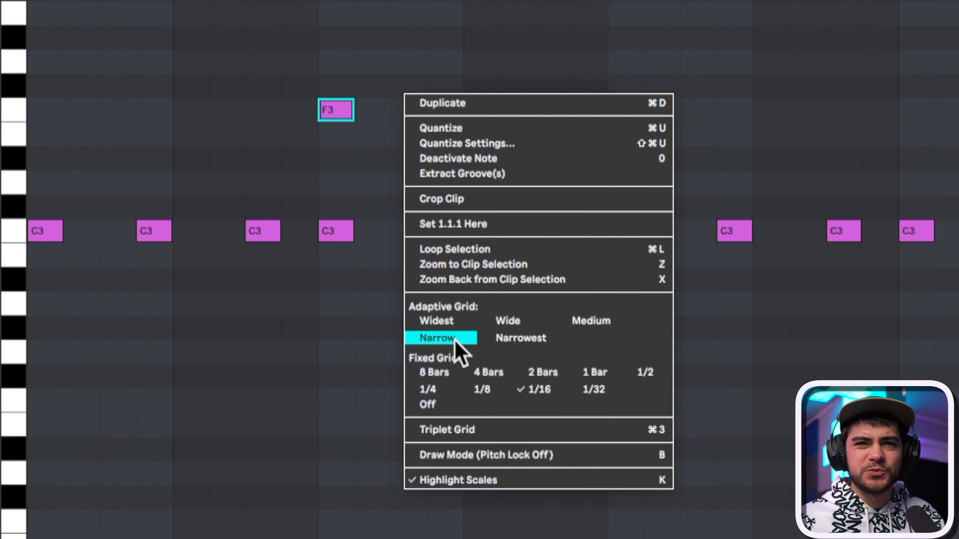
{"action": "left_click", "coordinate": [453, 338]}
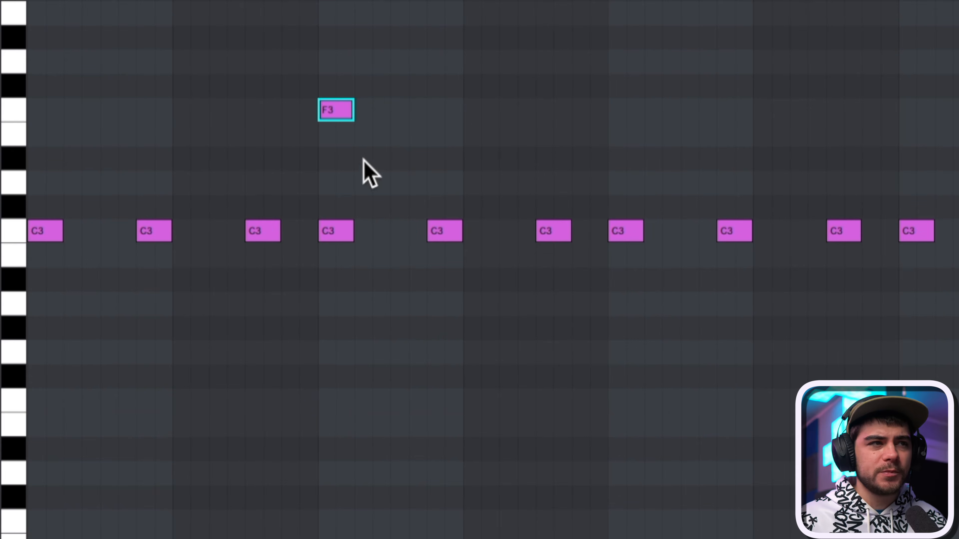
{"action": "key", "text": "ctrl+b"}
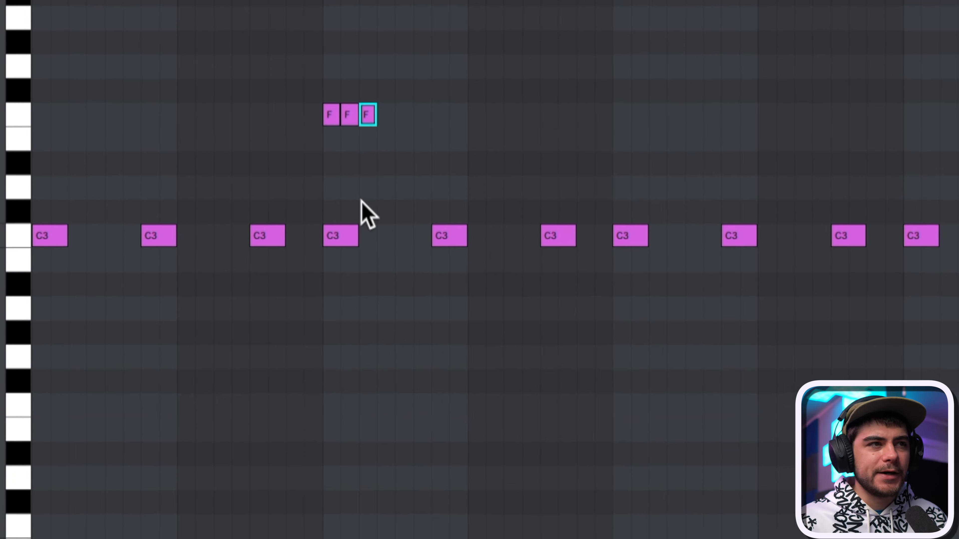
{"action": "key", "text": "ctrl+b"}
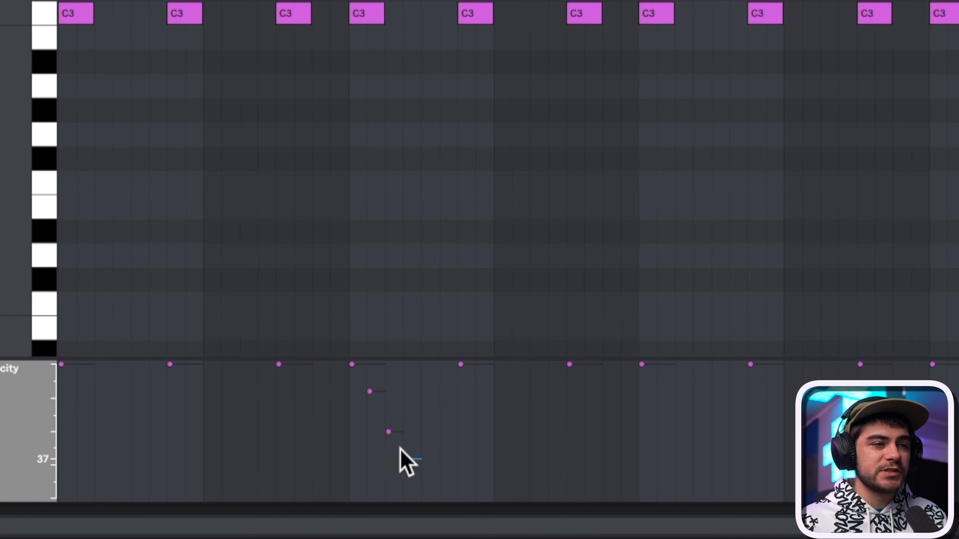
{"action": "key", "text": "space"}
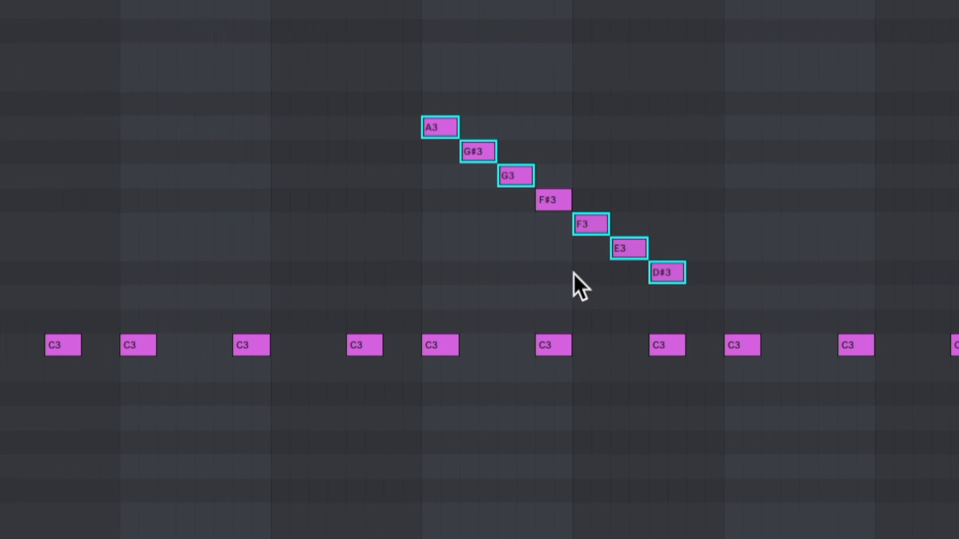
- Add A2 notes plus fading F3 and C3 rolls further along the hi-hat clip, and play those sections
{"action": "left_click", "coordinate": [416, 273]}
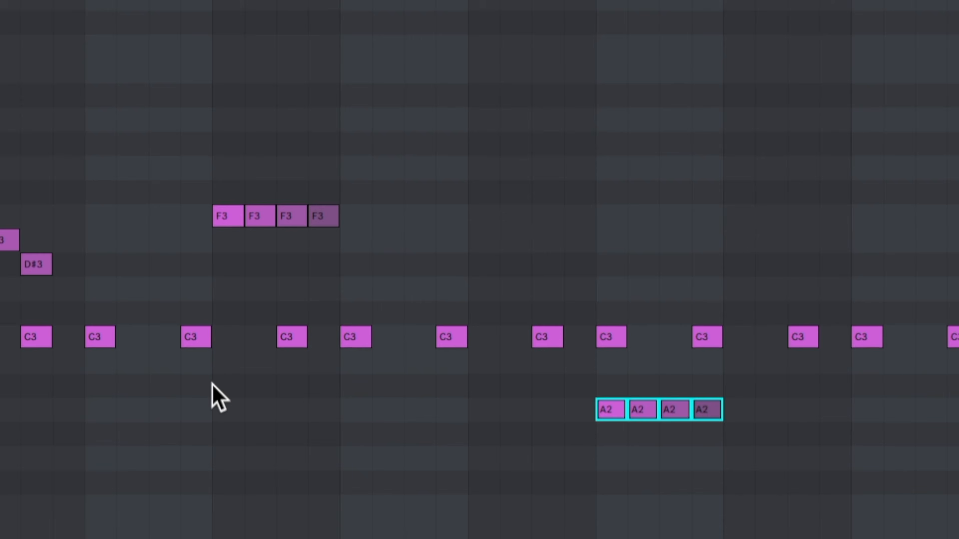
{"action": "left_click", "coordinate": [215, 391]}
{"action": "key", "text": "space"}
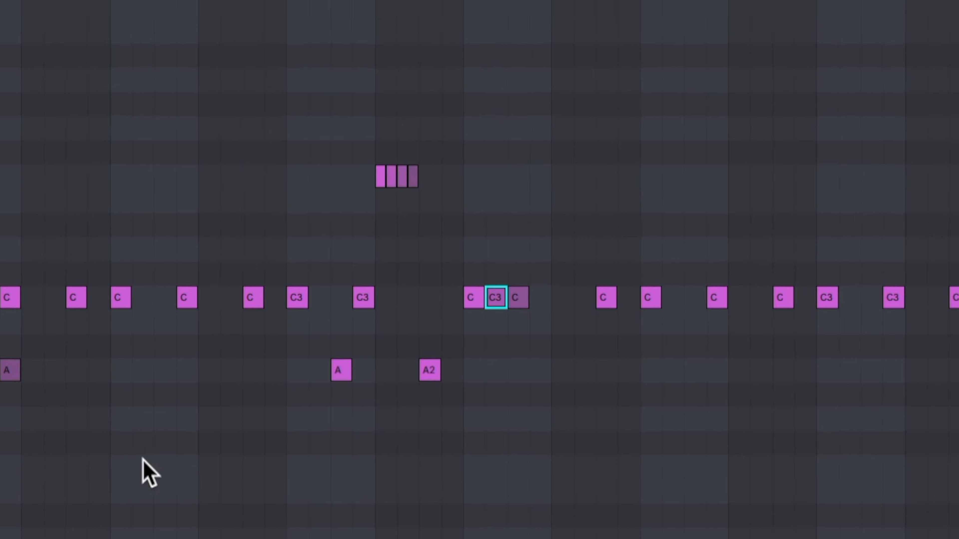
{"action": "left_click", "coordinate": [112, 466]}
{"action": "key", "text": "space"}
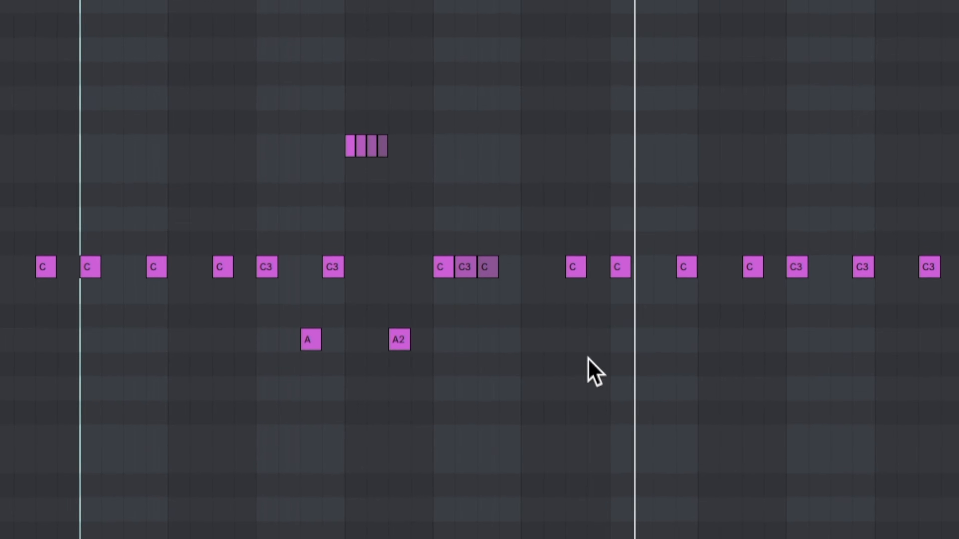
{"action": "key", "text": "space"}
- Build an eleven-note 1/64 C3 hi-hat roll, ramp its velocities steadily downward, and play it
{"action": "double_click", "coordinate": [599, 274]}
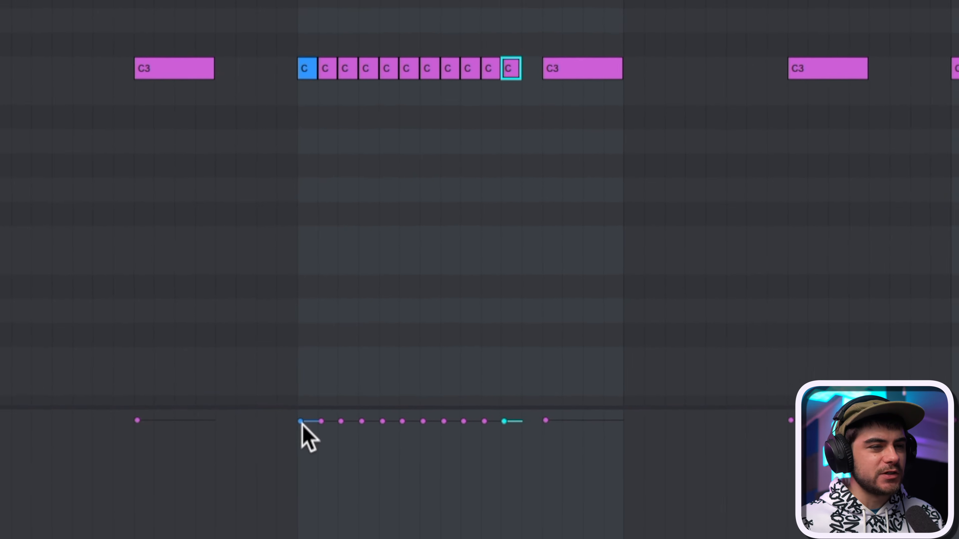
{"action": "left_click_drag", "start_coordinate": [340, 419], "coordinate": [341, 455]}
{"action": "left_click_drag", "start_coordinate": [504, 419], "coordinate": [504, 538]}
{"action": "left_click_drag", "start_coordinate": [484, 419], "coordinate": [484, 533]}
{"action": "left_click_drag", "start_coordinate": [444, 419], "coordinate": [444, 507]}
{"action": "left_click_drag", "start_coordinate": [463, 419], "coordinate": [463, 521]}
{"action": "mouse_move", "coordinate": [423, 419]}
{"action": "left_mouse_down"}
{"action": "mouse_move", "coordinate": [422, 490]}
{"action": "mouse_move", "coordinate": [402, 477]}
{"action": "left_mouse_up"}
{"action": "left_click_drag", "start_coordinate": [382, 418], "coordinate": [382, 467]}
{"action": "key", "text": "space"}
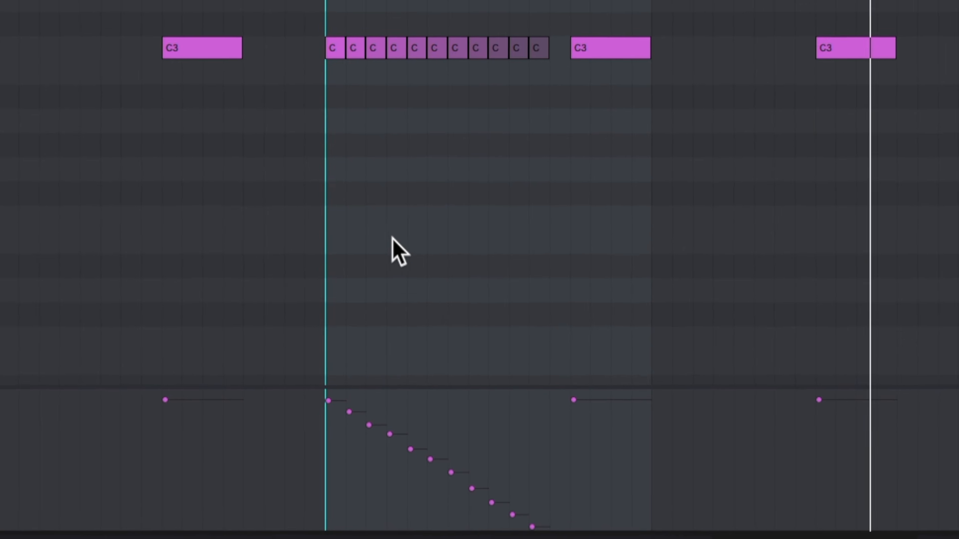
- Copy the fading C3 roll to the following beat, reverse the copy so its velocities rise, and play it
{"action": "left_click_drag", "start_coordinate": [298, 1], "coordinate": [540, 119]}
{"action": "left_click_drag", "start_coordinate": [333, 53], "coordinate": [636, 34]}
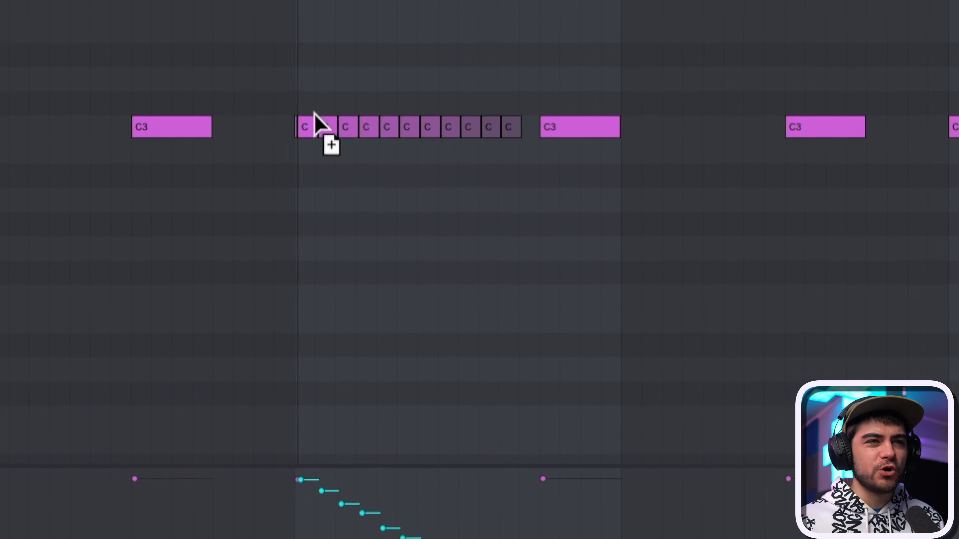
{"action": "left_click_drag", "start_coordinate": [594, 143], "coordinate": [825, 182]}
{"action": "left_click", "coordinate": [714, 215]}
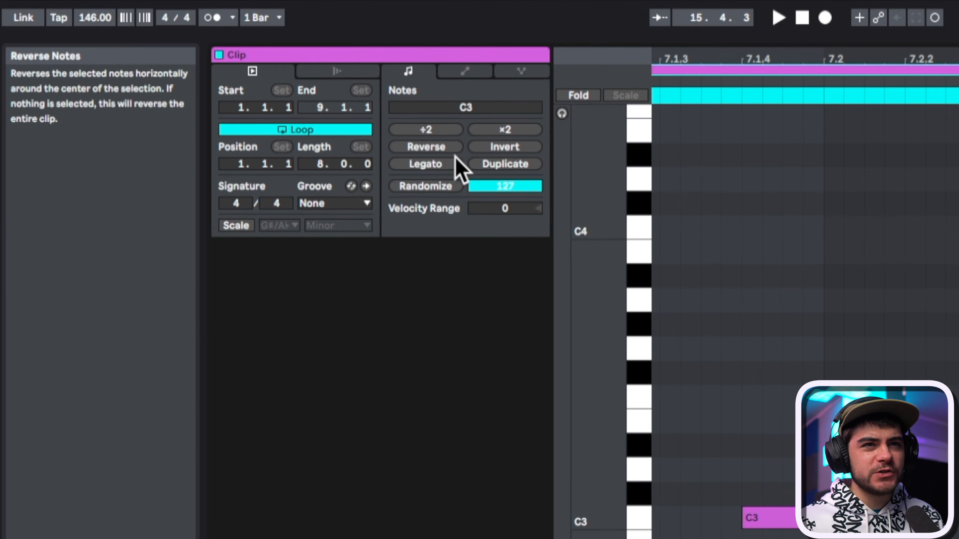
{"action": "left_click", "coordinate": [453, 151]}
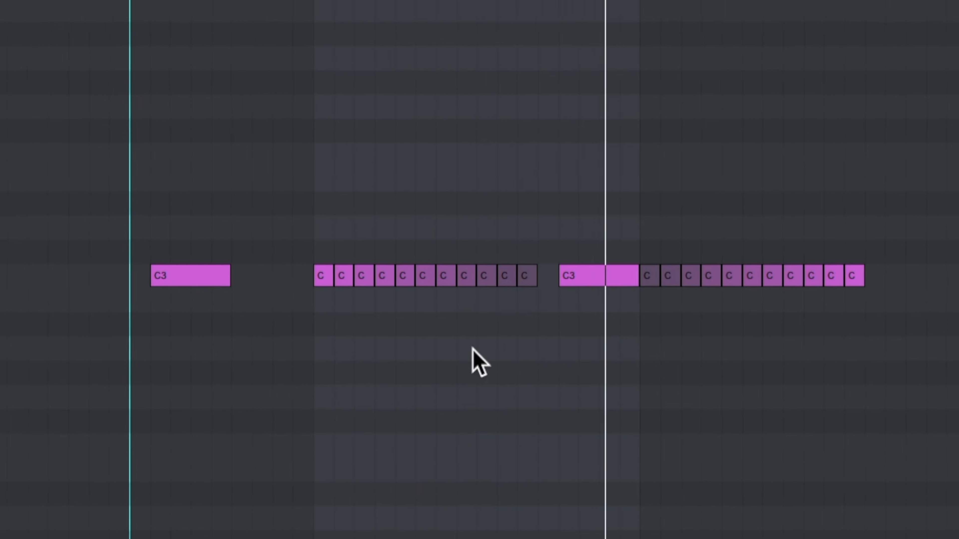
{"action": "key", "text": "space"}
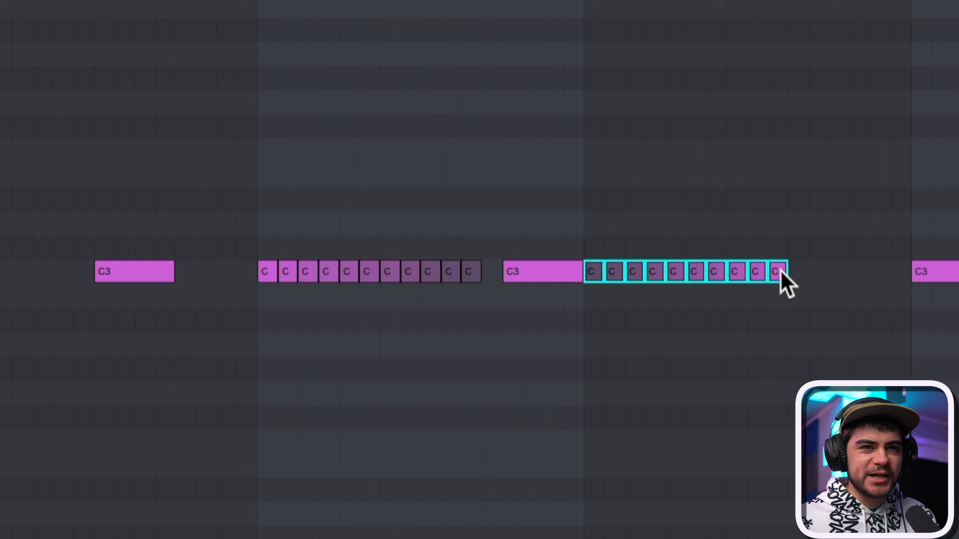
- Extend the reversed roll up to the next C3 note, reshape its rising velocities, and play the section
{"action": "left_click_drag", "start_coordinate": [780, 268], "coordinate": [890, 268]}
{"action": "left_click", "coordinate": [231, 366]}
{"action": "key", "text": "space"}
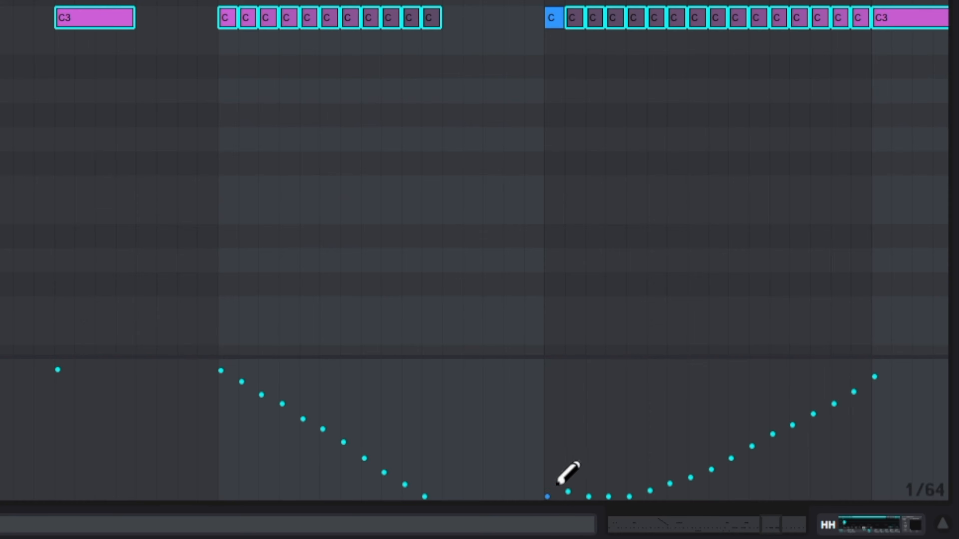
{"action": "left_click", "coordinate": [220, 199]}
{"action": "key", "text": "space"}
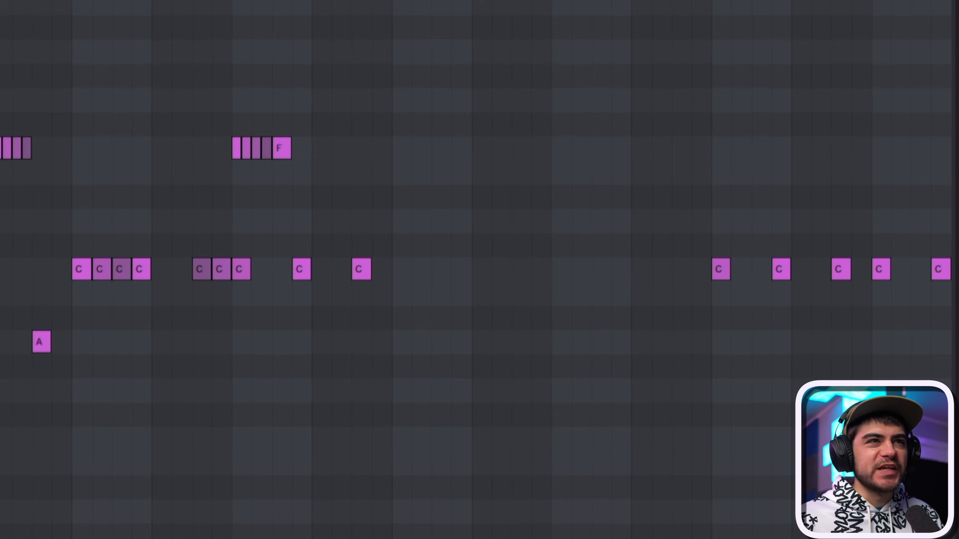
- Add E3 and F3 accents to the hi-hats in bar 7 and duplicate that bar's pattern into bar 8
{"action": "scroll", "coordinate": [445, 438], "scroll_direction": "up", "scroll_amount": 3, "text": "ctrl"}
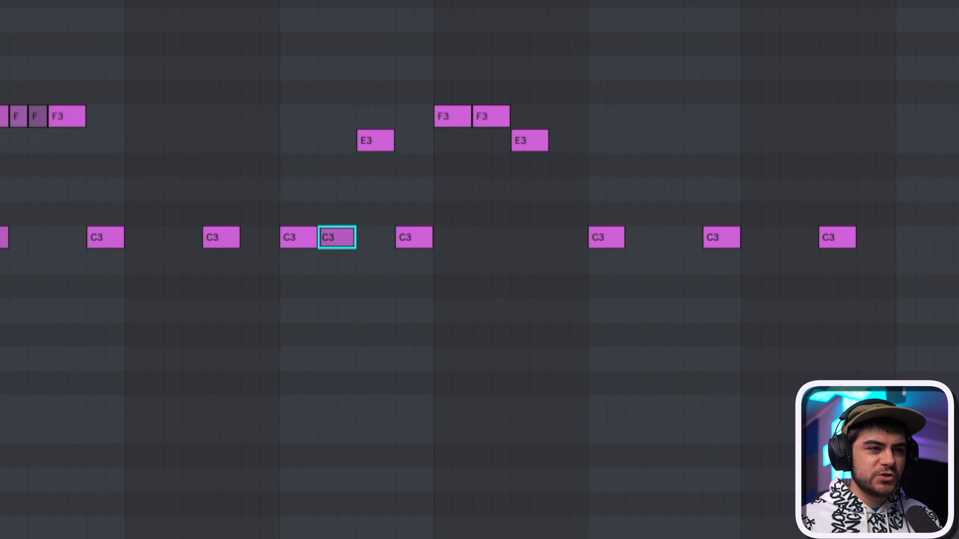
{"action": "left_click_drag", "start_coordinate": [392, 406], "coordinate": [398, 424]}
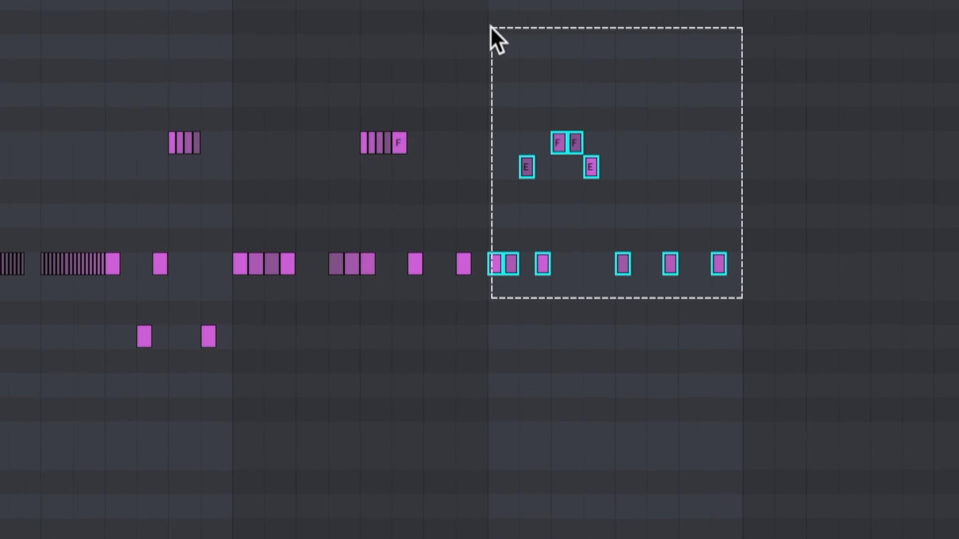
{"action": "left_click_drag", "start_coordinate": [492, 36], "coordinate": [492, 36]}
{"action": "key", "text": "space"}
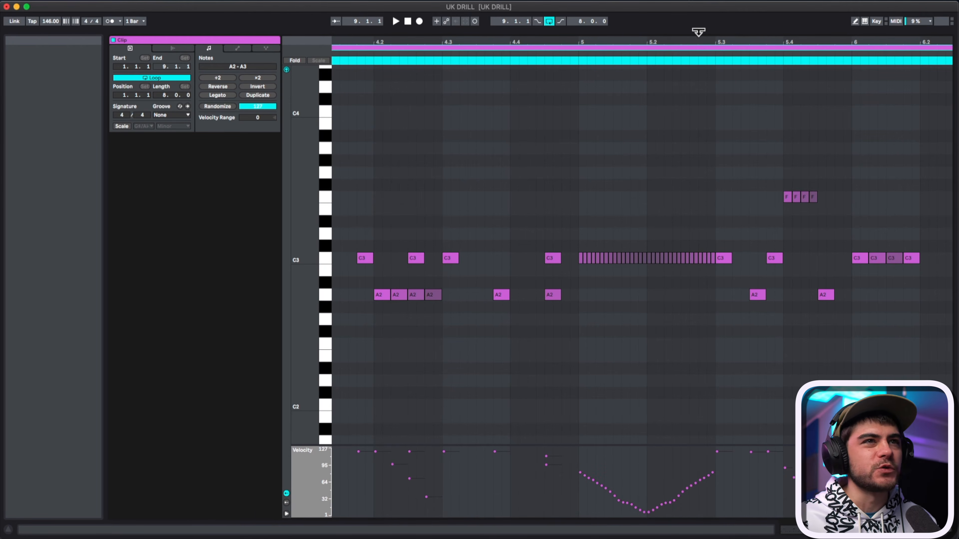
- Examine the full eight-bar hi-hat clip and play it from its start
{"action": "left_click_drag", "start_coordinate": [696, 41], "coordinate": [693, 13]}
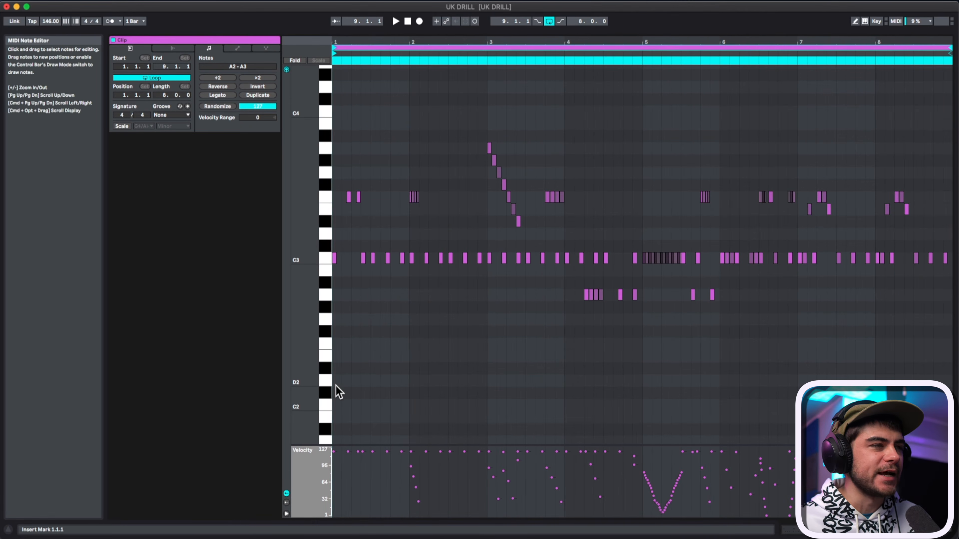
{"action": "key", "text": "space"}
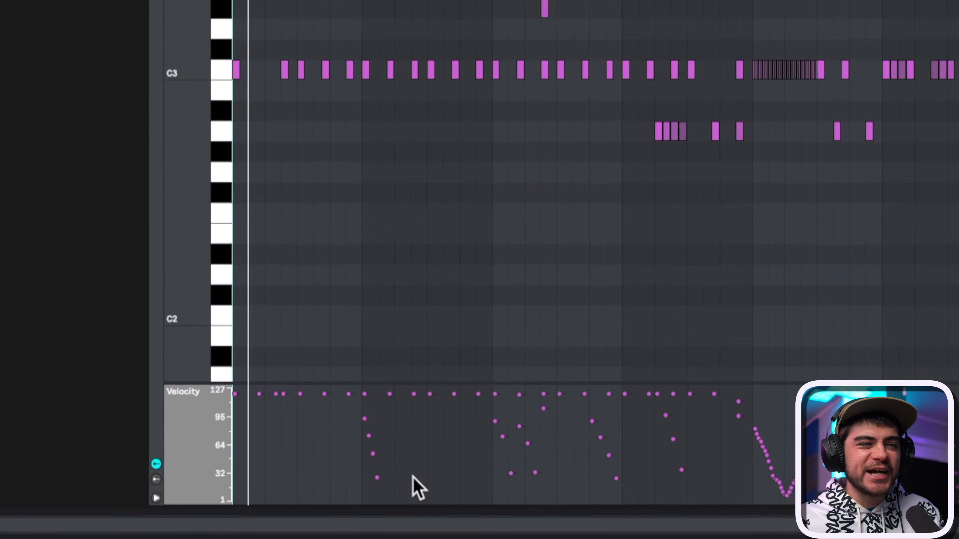
{"action": "left_click_drag", "start_coordinate": [404, 475], "coordinate": [306, 409]}
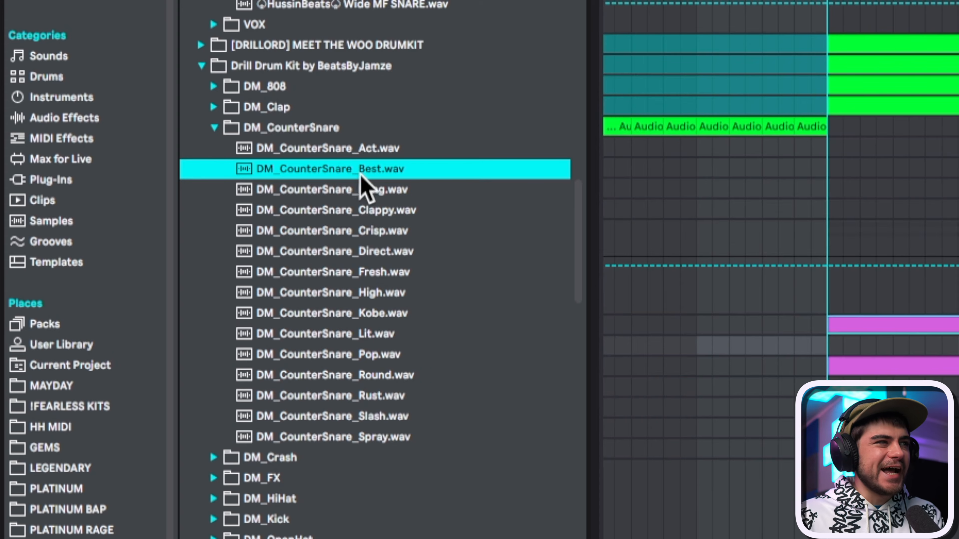
- Preview the DM_CounterSnare samples Bong, Clappy, Crisp, Fresh and Kobe
{"action": "left_click", "coordinate": [348, 190]}
{"action": "left_click", "coordinate": [348, 211]}
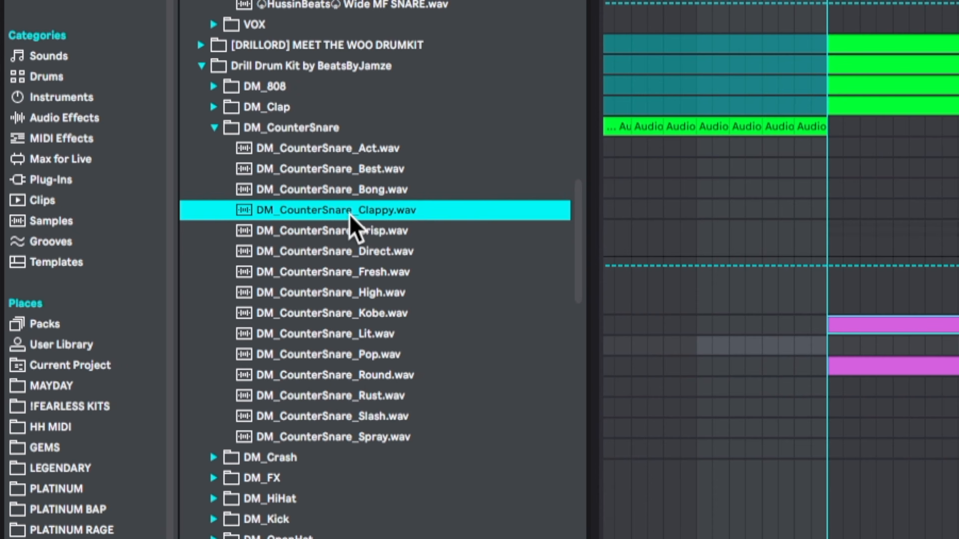
{"action": "left_click", "coordinate": [349, 232]}
{"action": "left_click", "coordinate": [346, 272]}
{"action": "left_click", "coordinate": [345, 313]}
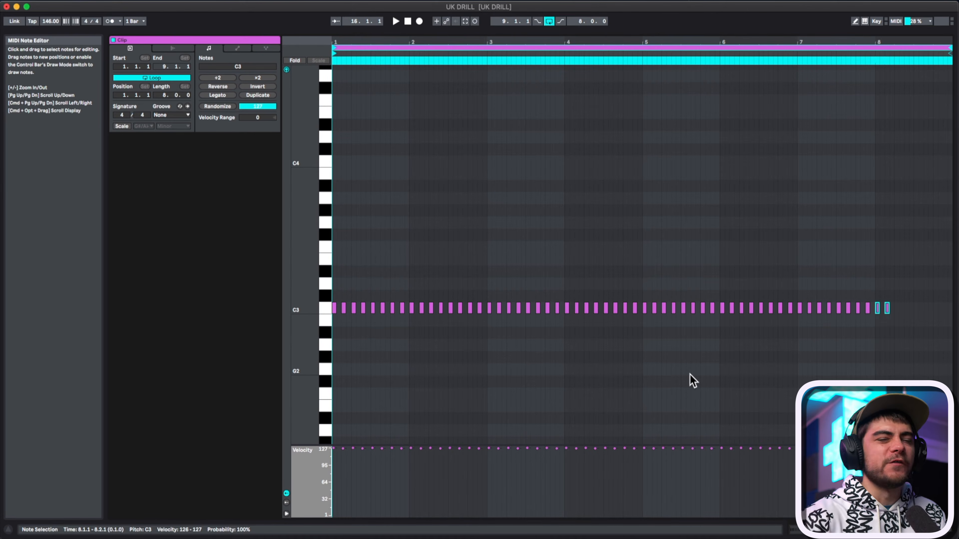
- Lower the velocity of the clip's second C3 note and replace the loaded counter-snare sample with DM_CounterSnare_Best
{"action": "left_click_drag", "start_coordinate": [344, 448], "coordinate": [343, 505]}
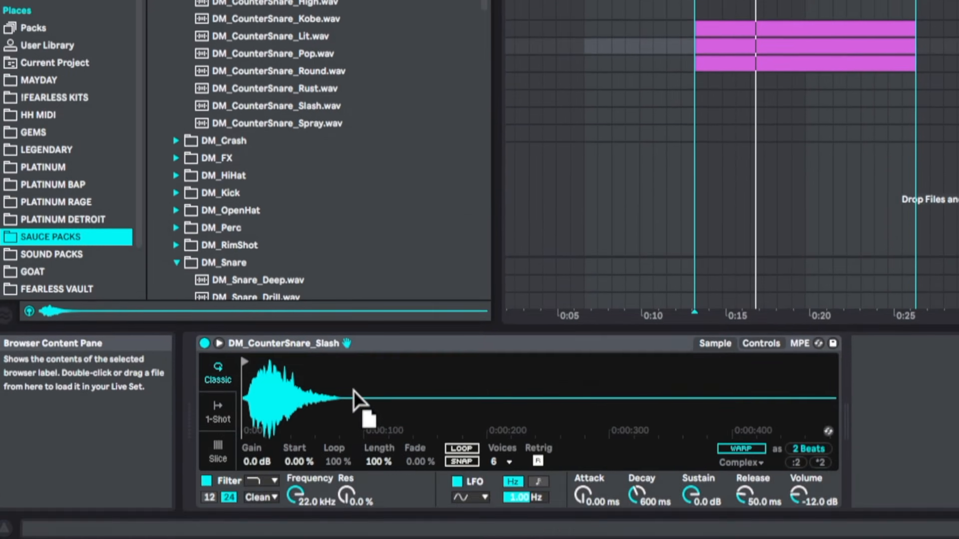
{"action": "left_click_drag", "start_coordinate": [354, 397], "coordinate": [357, 399]}
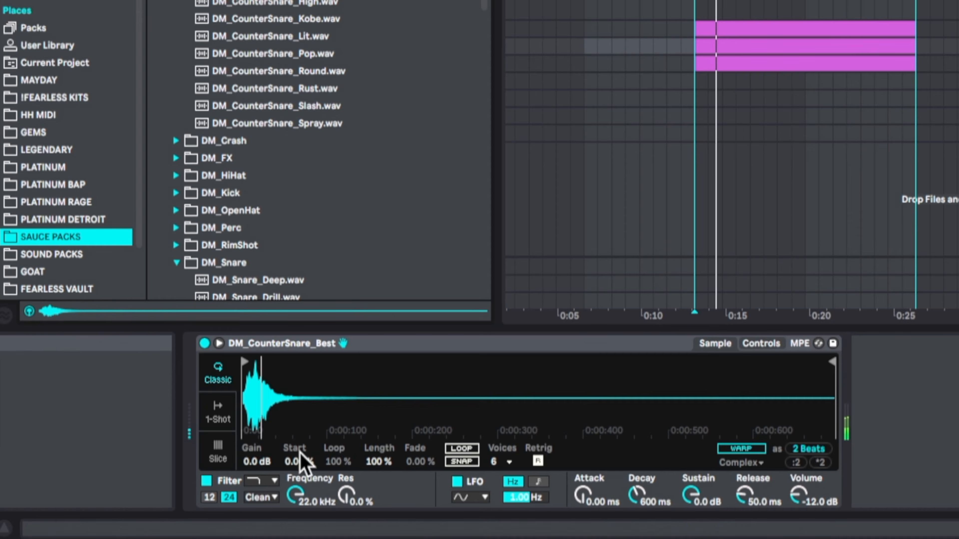